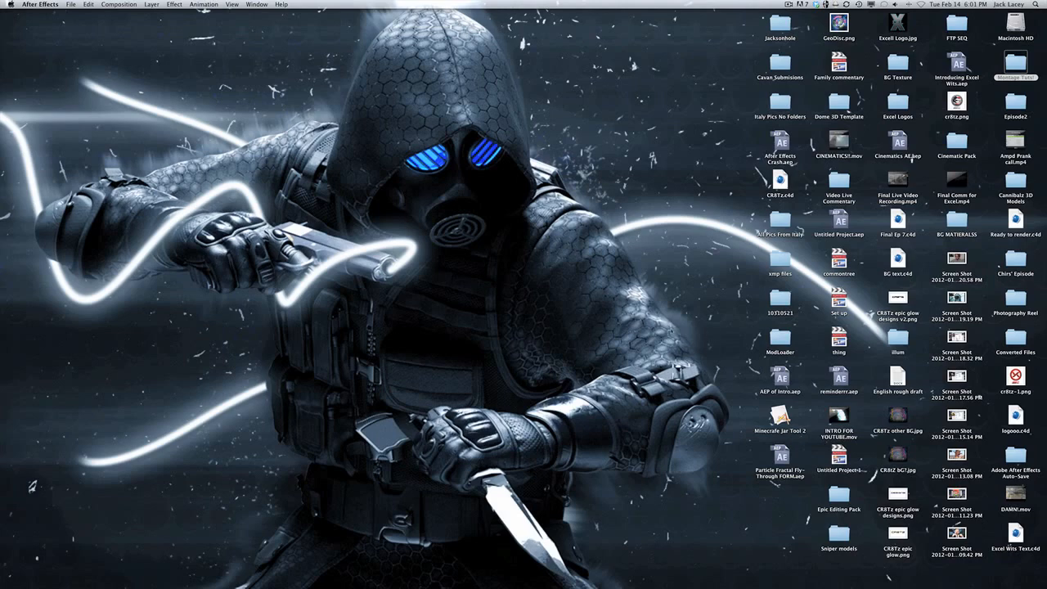
drag(675, 260, 734, 331)
drag(703, 282, 30, 300)
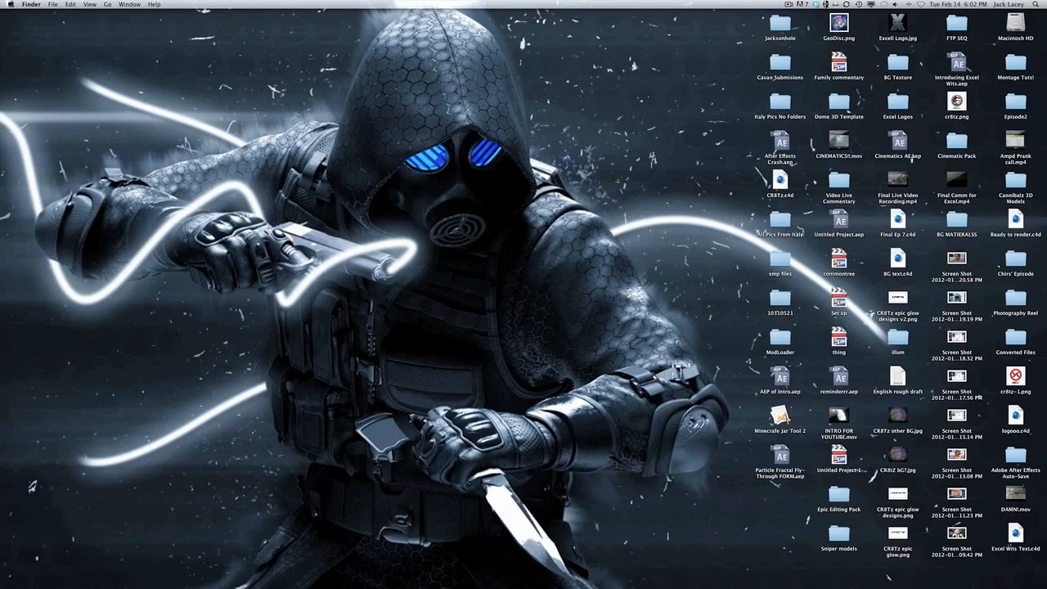
mouse_move(251, 579)
drag(685, 230, 33, 166)
- Open Adobe After Effects CS5 and choose the All Panels workspace
mouse_move(409, 576)
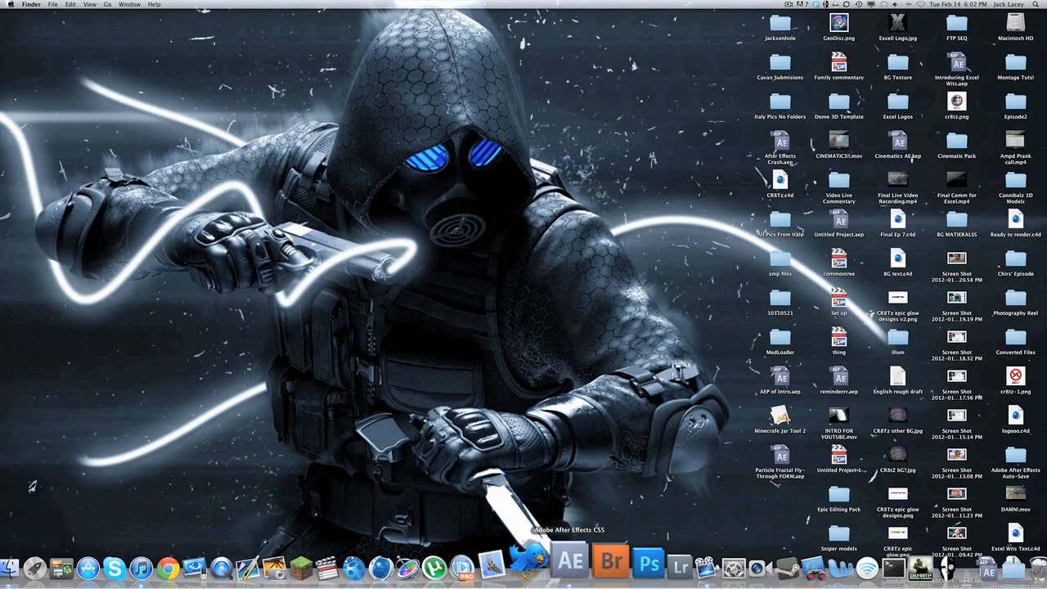
click(572, 579)
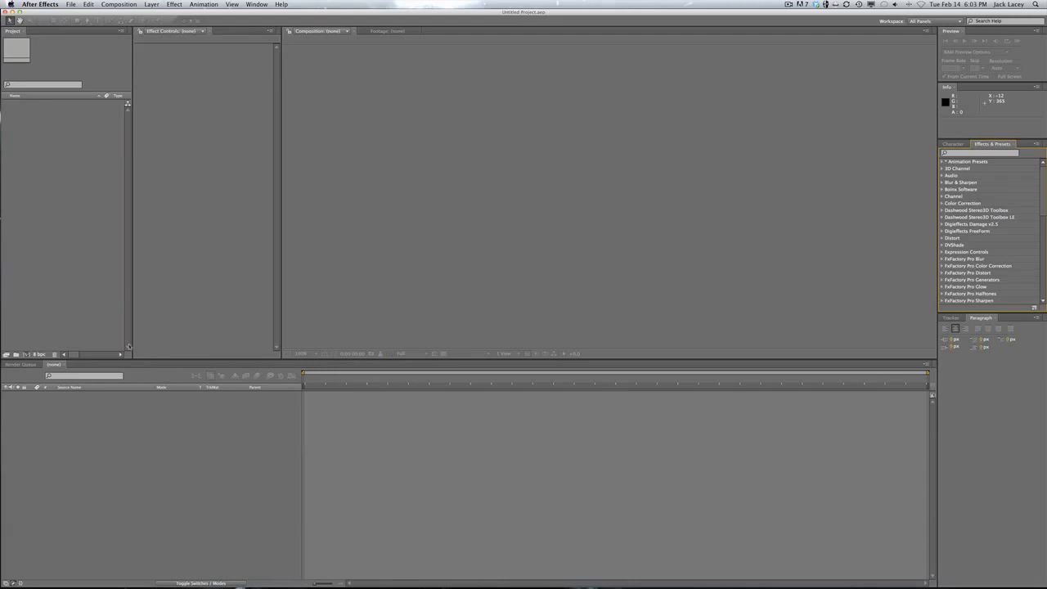
click(262, 5)
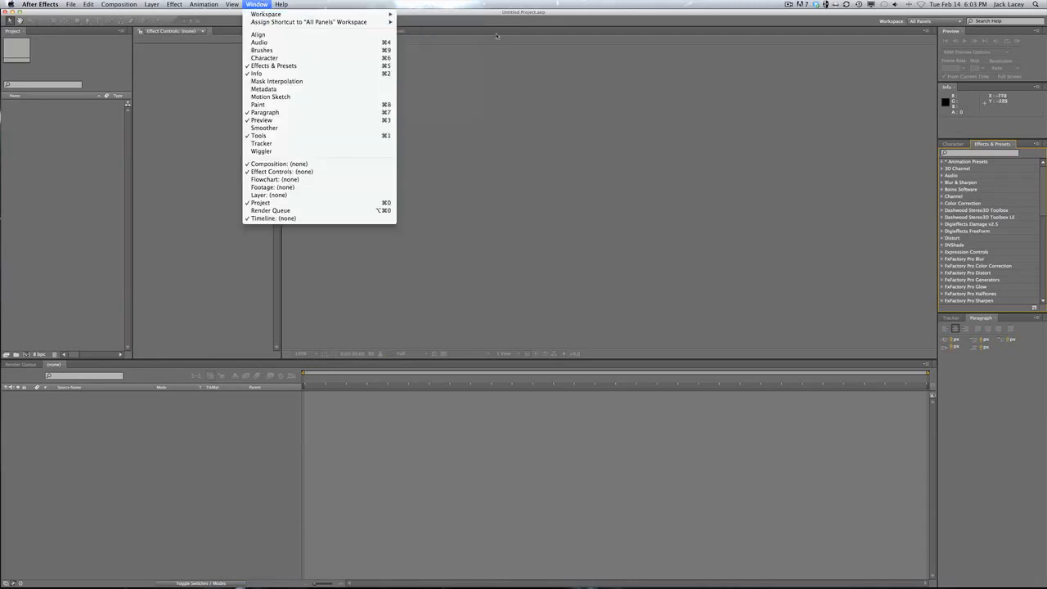
mouse_move(343, 14)
click(463, 18)
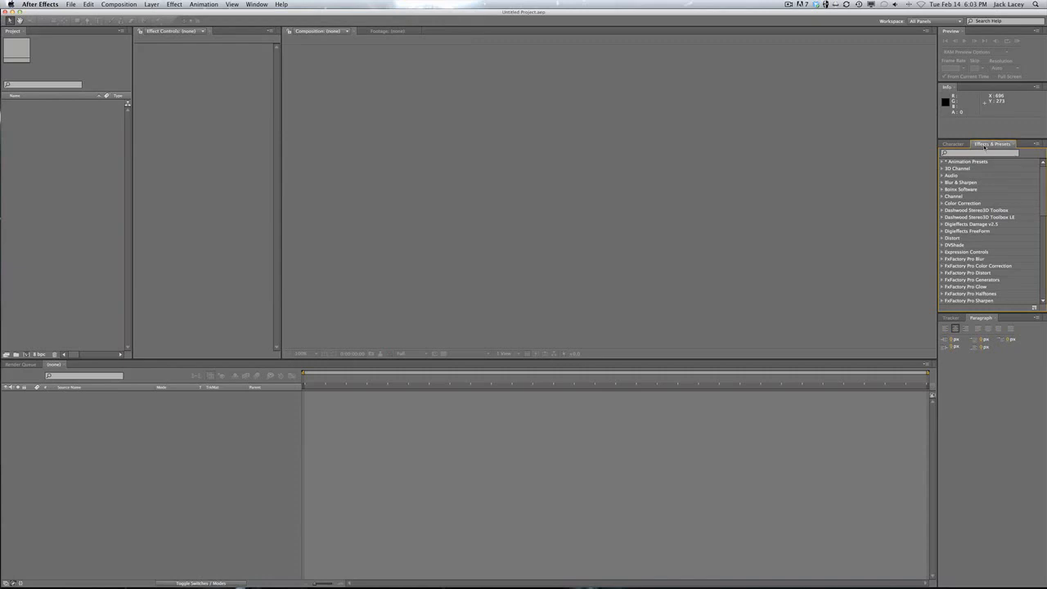
- Move Effects & Presets ahead of Character in their shared group and bring the Character settings to the front
mouse_move(988, 145)
mouse_down()
mouse_move(923, 173)
mouse_move(654, 196)
mouse_move(605, 221)
mouse_move(1045, 375)
mouse_move(621, 196)
mouse_move(977, 335)
mouse_move(1007, 321)
mouse_move(1010, 152)
mouse_move(997, 159)
mouse_up()
click(950, 321)
click(1021, 321)
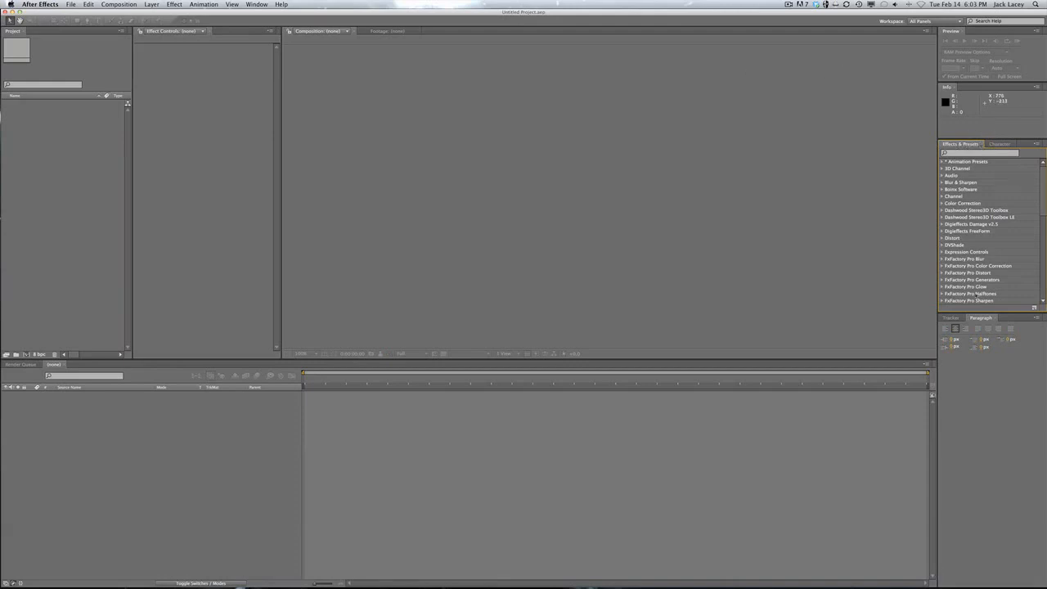
click(950, 318)
click(980, 318)
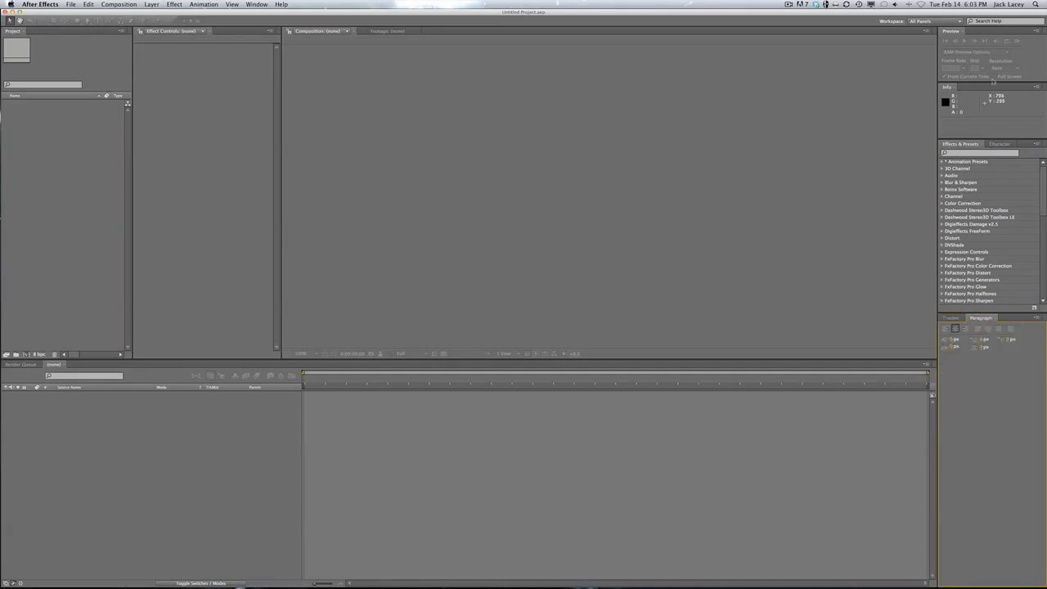
click(1000, 143)
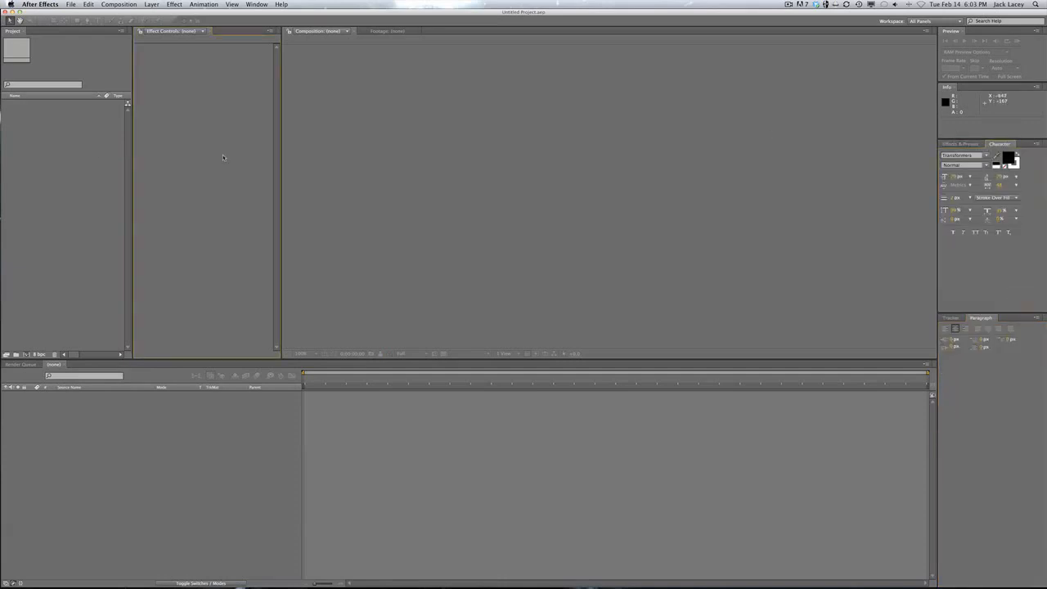
- Import all five MP4 clips from the Raw Clips folder inside the desktop's Montage Tuts! folder into the project
click(92, 150)
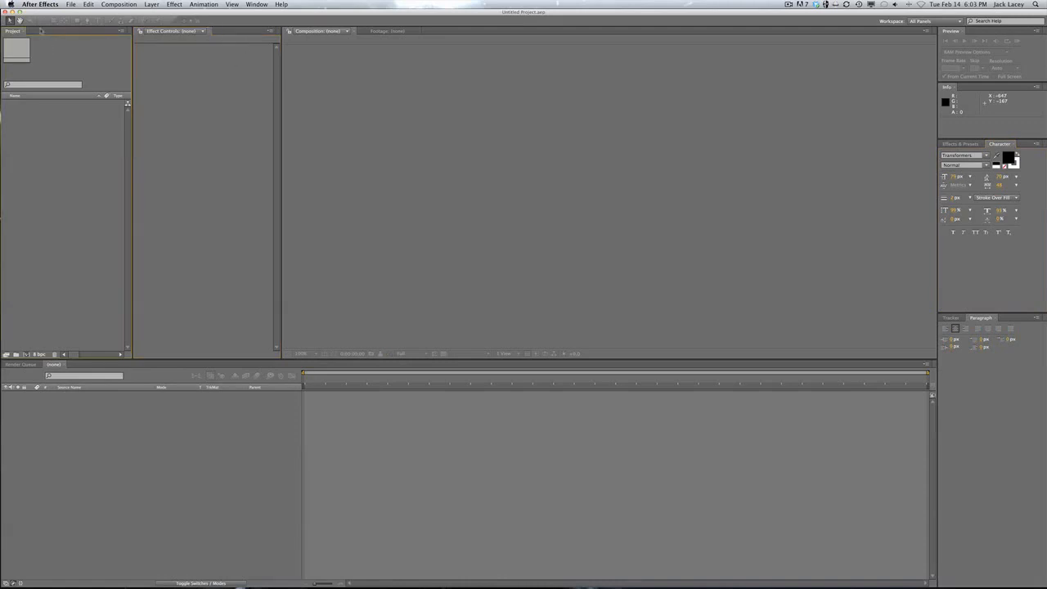
key(F11)
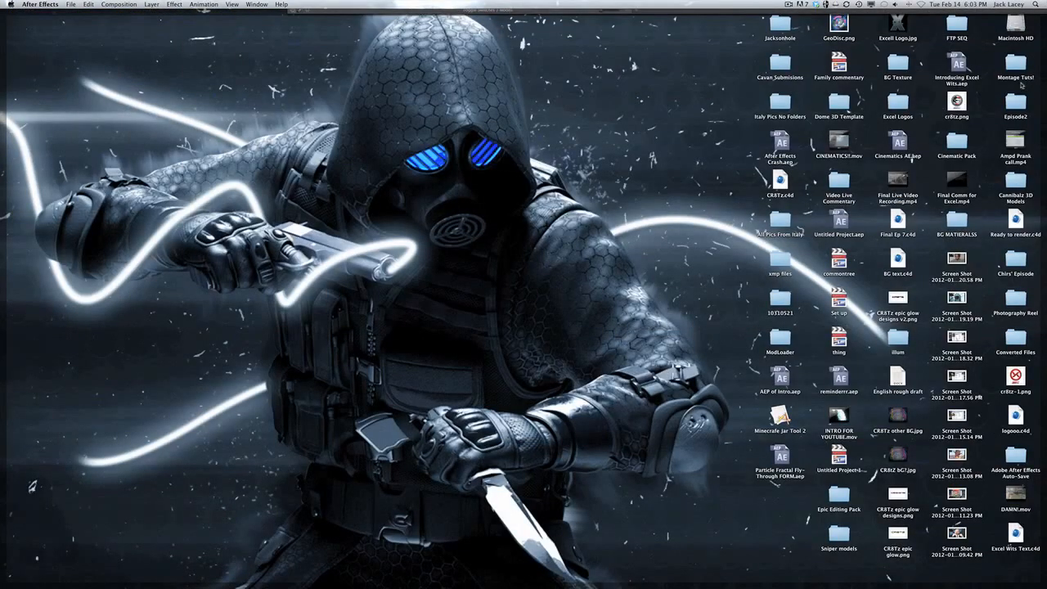
click(1015, 62)
double_click(1014, 63)
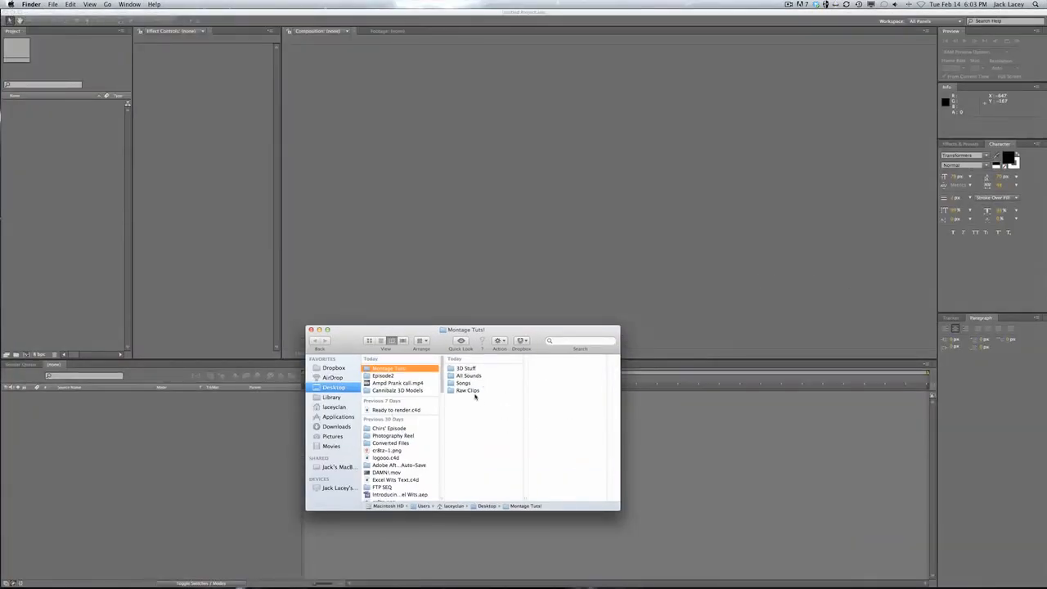
click(473, 391)
drag(577, 453, 69, 133)
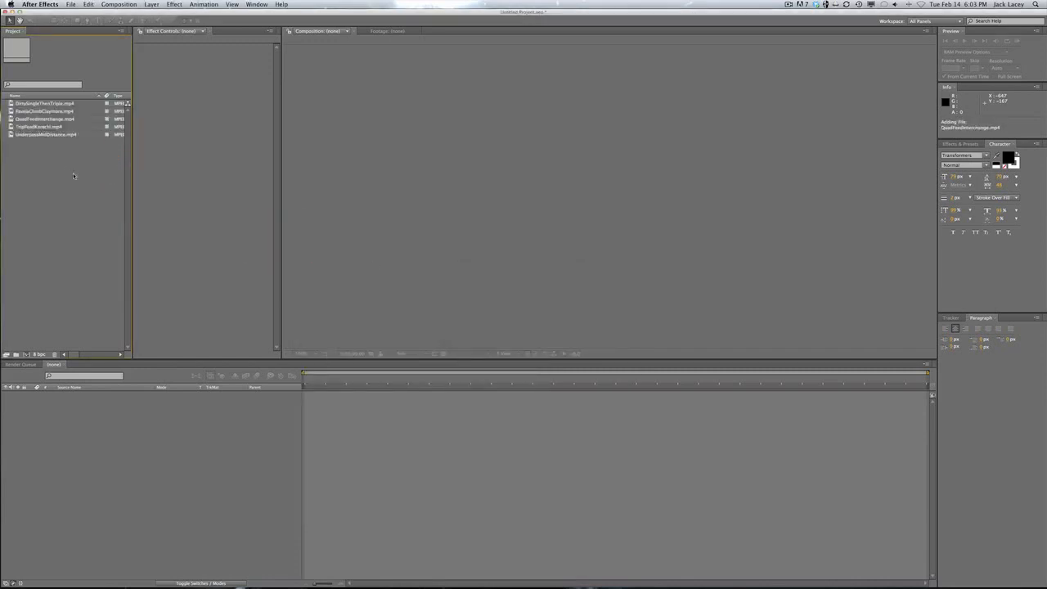
drag(49, 147, 43, 101)
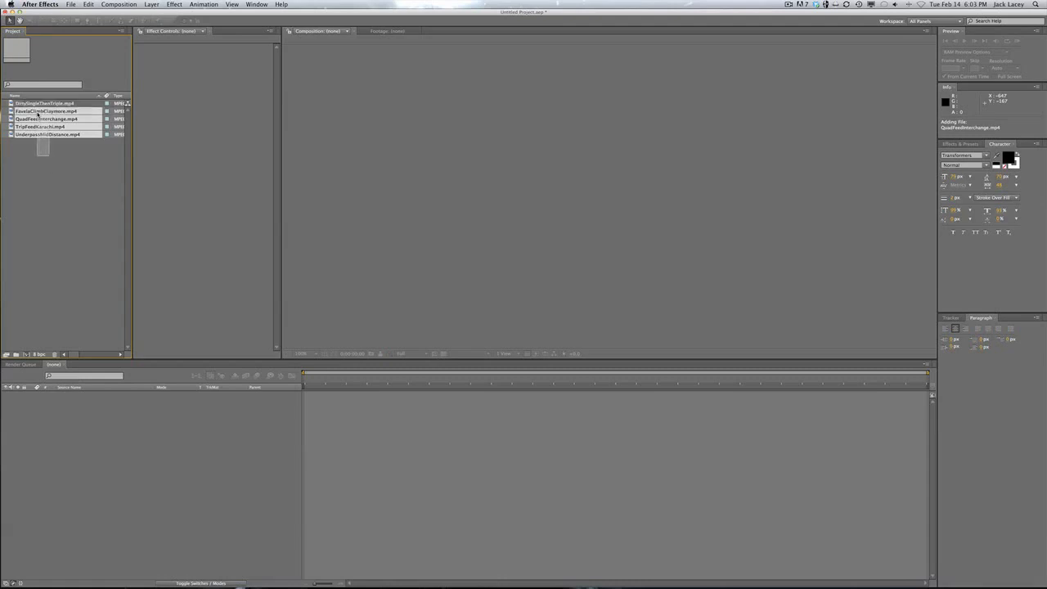
click(46, 187)
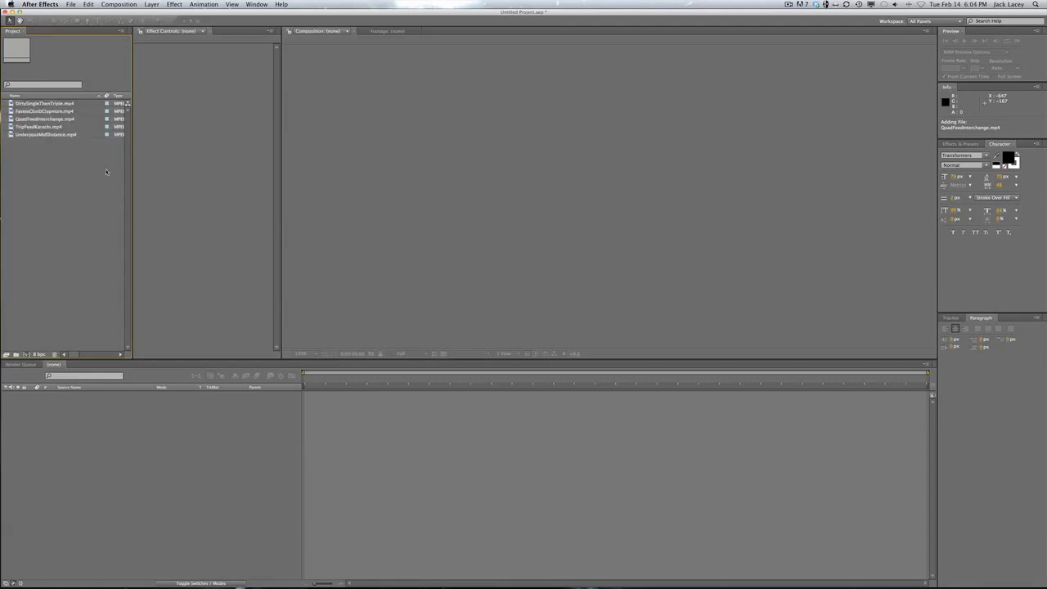
- Import the song I'm On One (KillaGraham Remix) Final.mp3 from the Songs folder into the project
key(ctrl+Up)
click(284, 417)
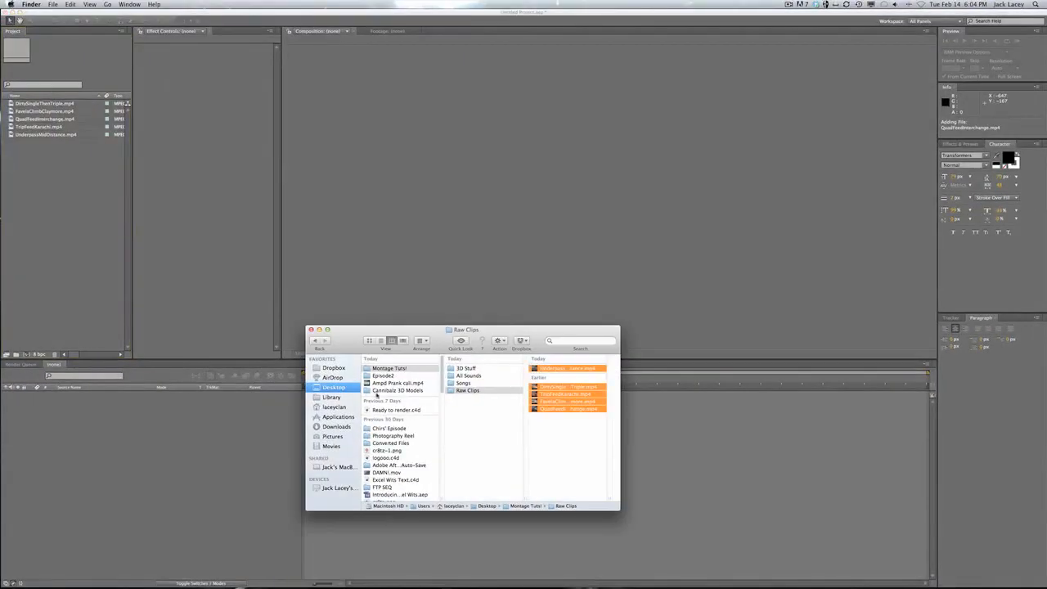
click(480, 385)
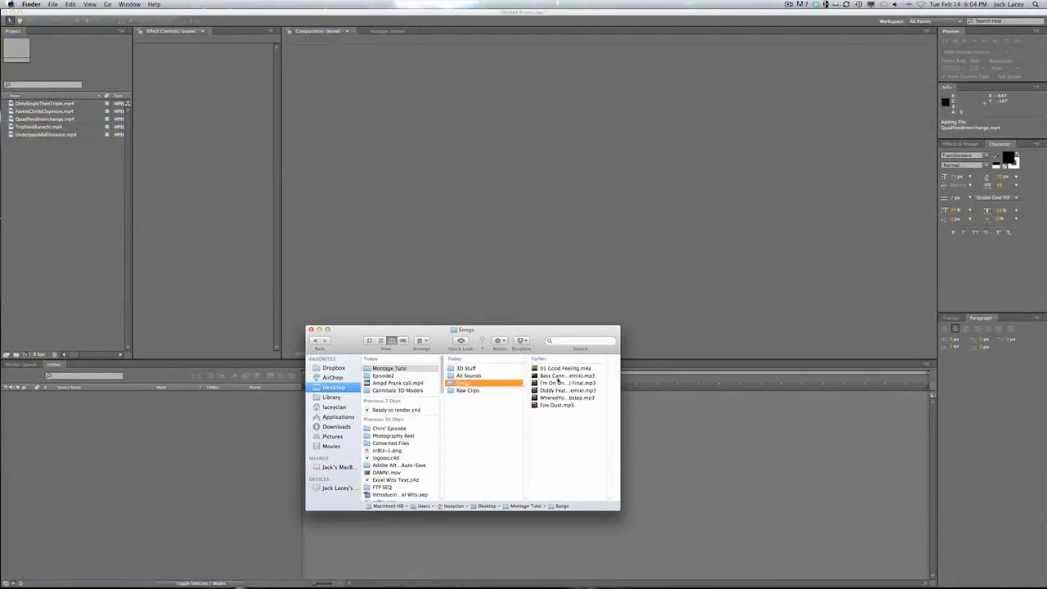
drag(570, 383, 98, 207)
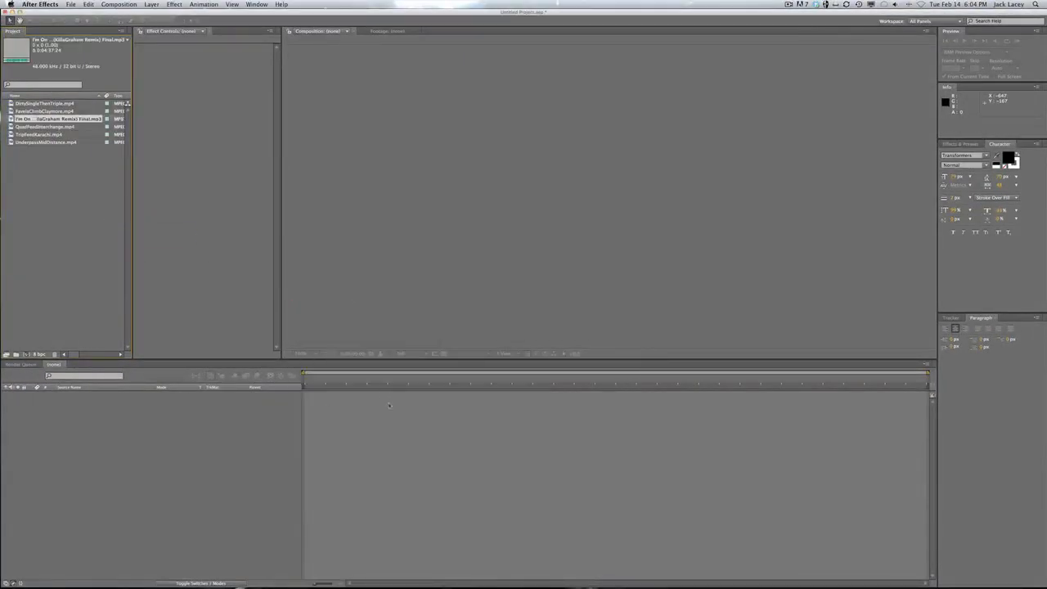
click(82, 142)
click(68, 187)
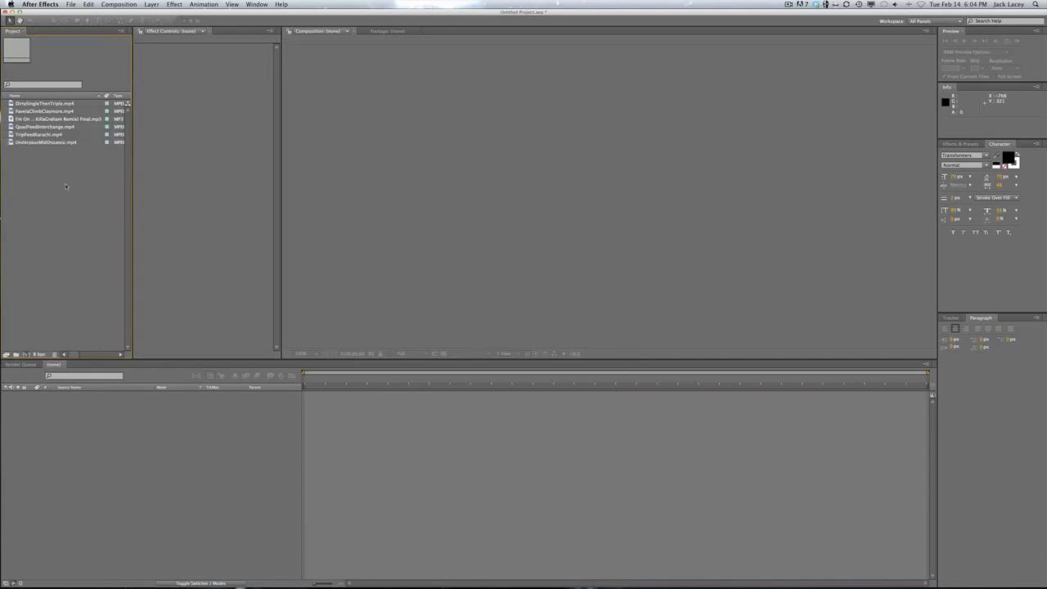
- Open the imported song in the Footage viewer and go to its end to check its length
click(29, 119)
double_click(29, 120)
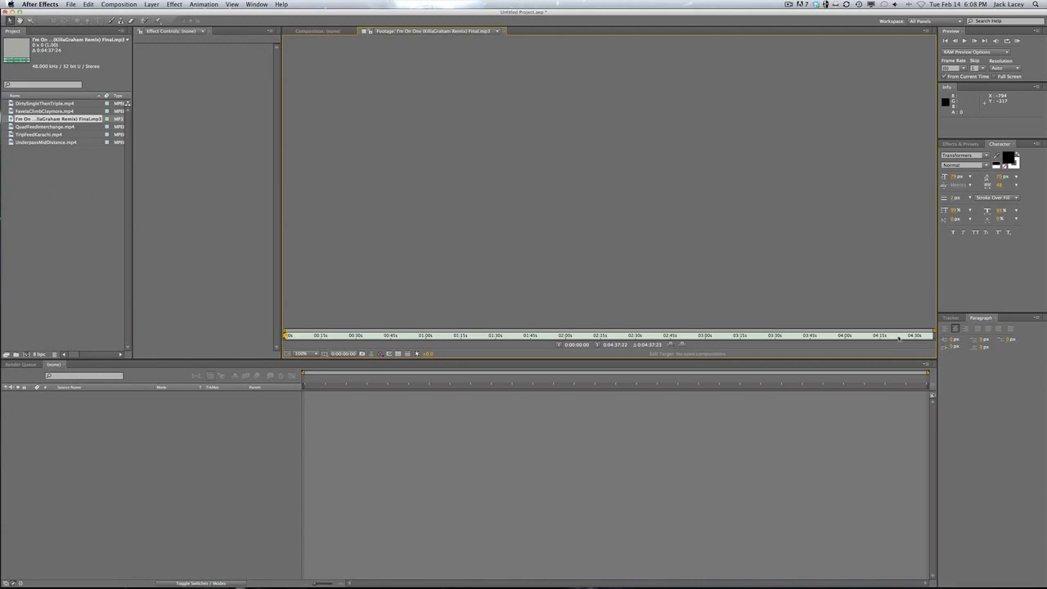
drag(897, 339, 932, 336)
click(773, 468)
click(37, 182)
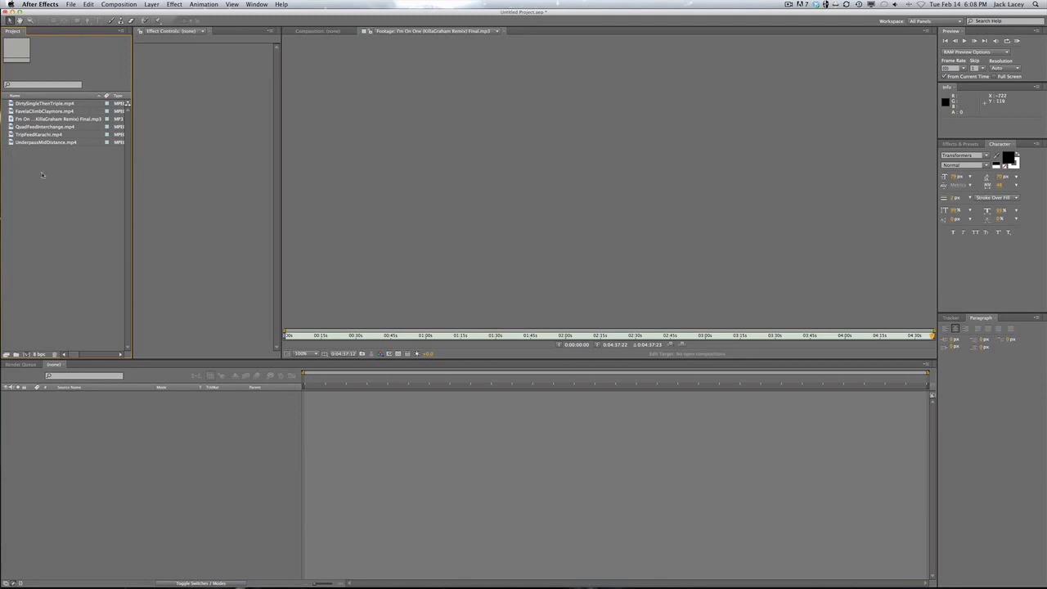
drag(53, 203, 21, 103)
click(68, 254)
- Start a new composition and name it Main Comp
click(120, 4)
click(123, 18)
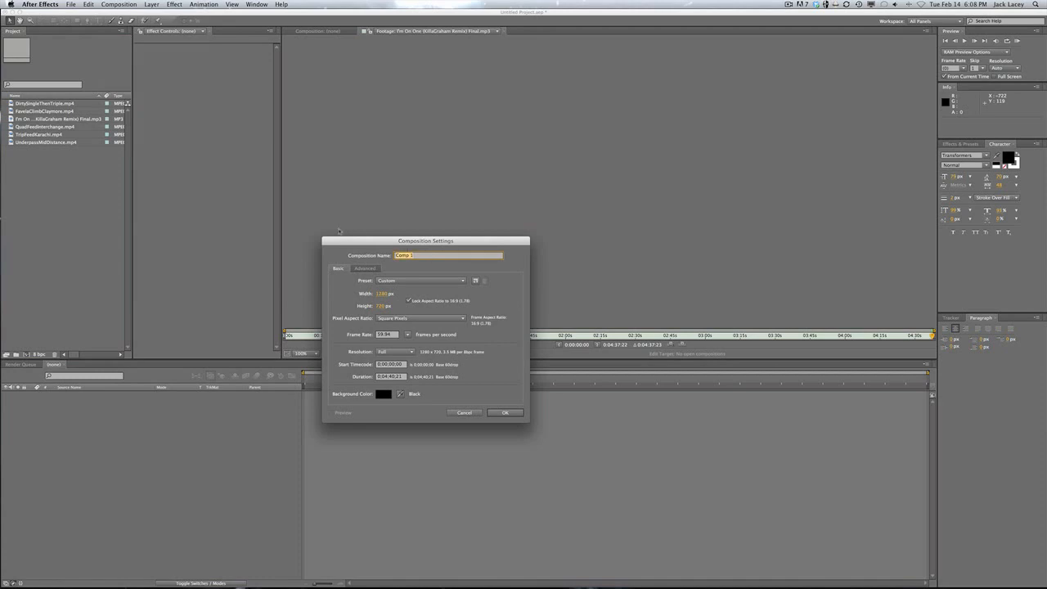
text(Ma)
key(BackSpace)
key(BackSpace)
key(BackSpace)
text(Comp)
- Create the composition with square pixels, a frame rate of 59.94 fps and a duration of 0;04;40;21
click(388, 320)
click(391, 318)
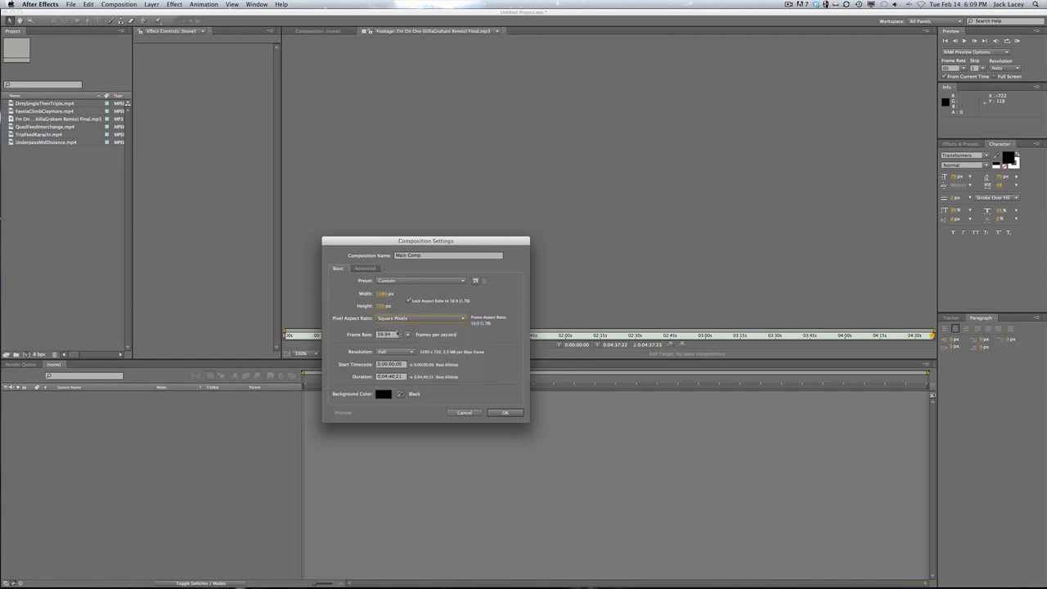
click(394, 335)
click(360, 332)
click(391, 336)
click(354, 331)
click(391, 377)
double_click(384, 374)
click(391, 376)
click(505, 412)
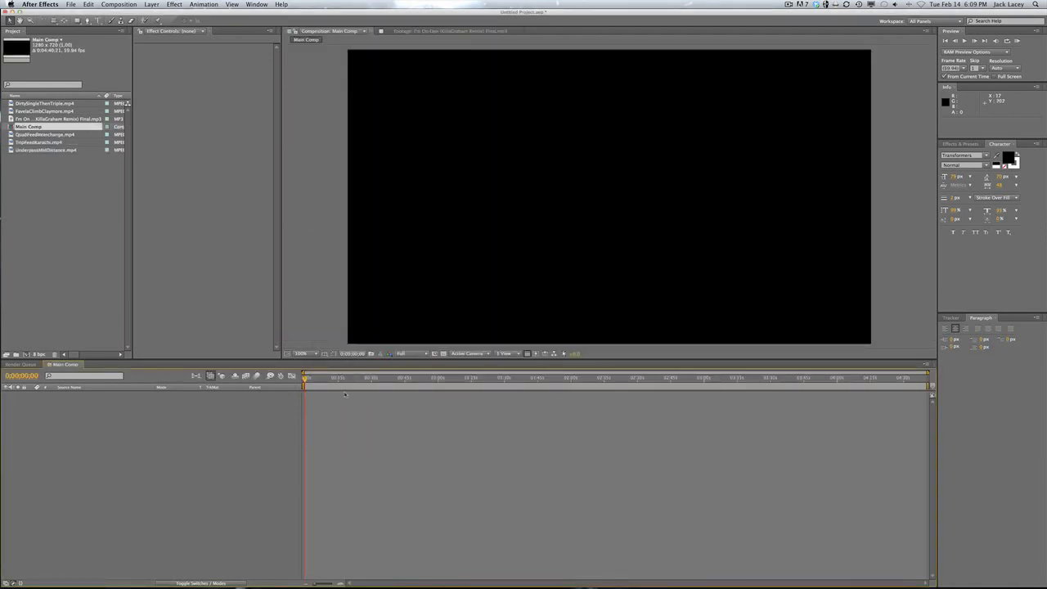
- Add the song to Main Comp's timeline from the start of the composition and reveal its audio waveform
click(594, 377)
click(497, 374)
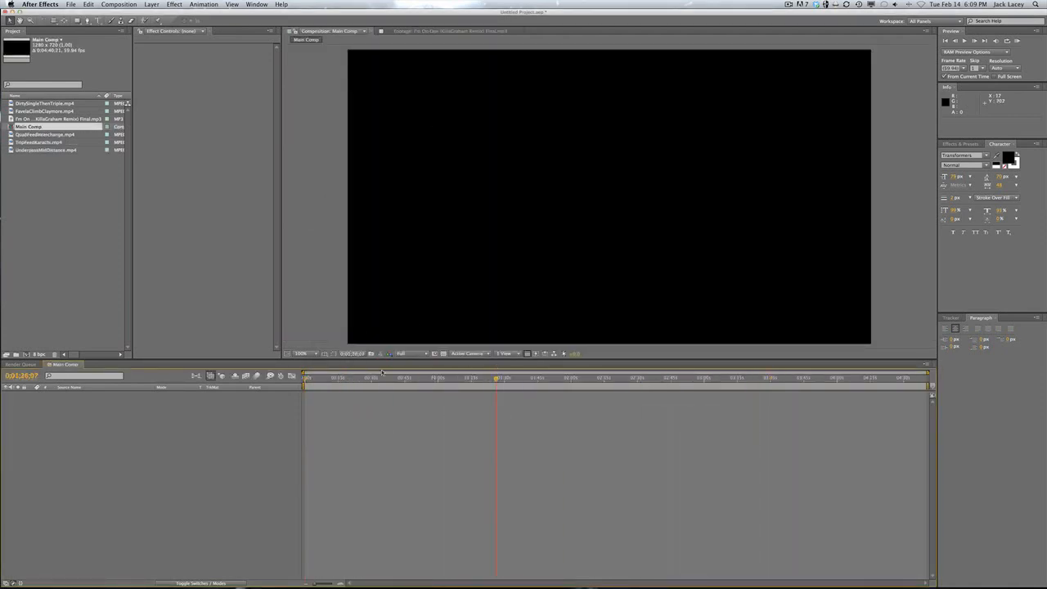
click(305, 377)
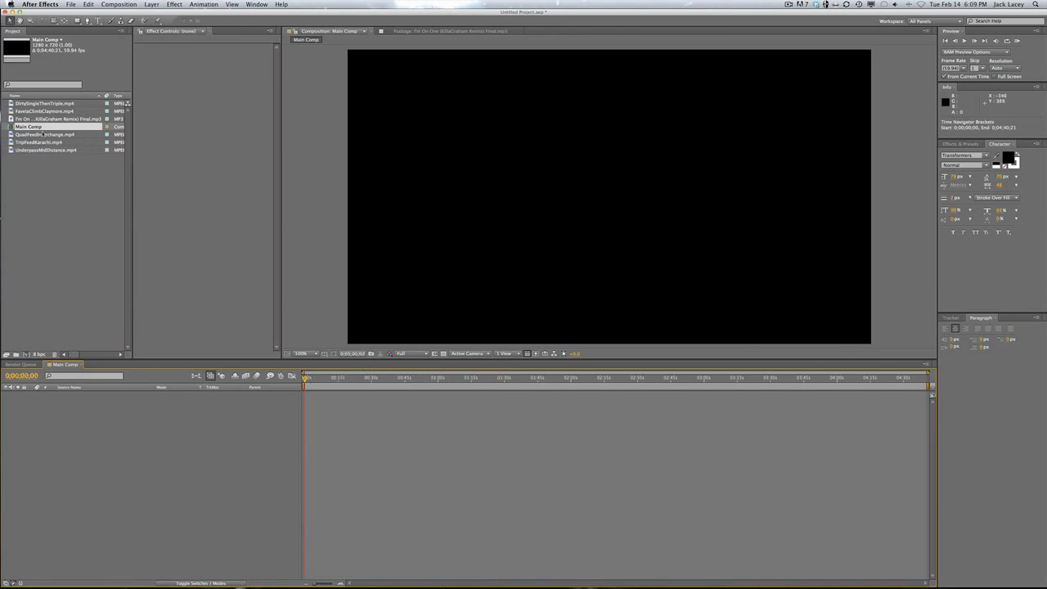
click(61, 229)
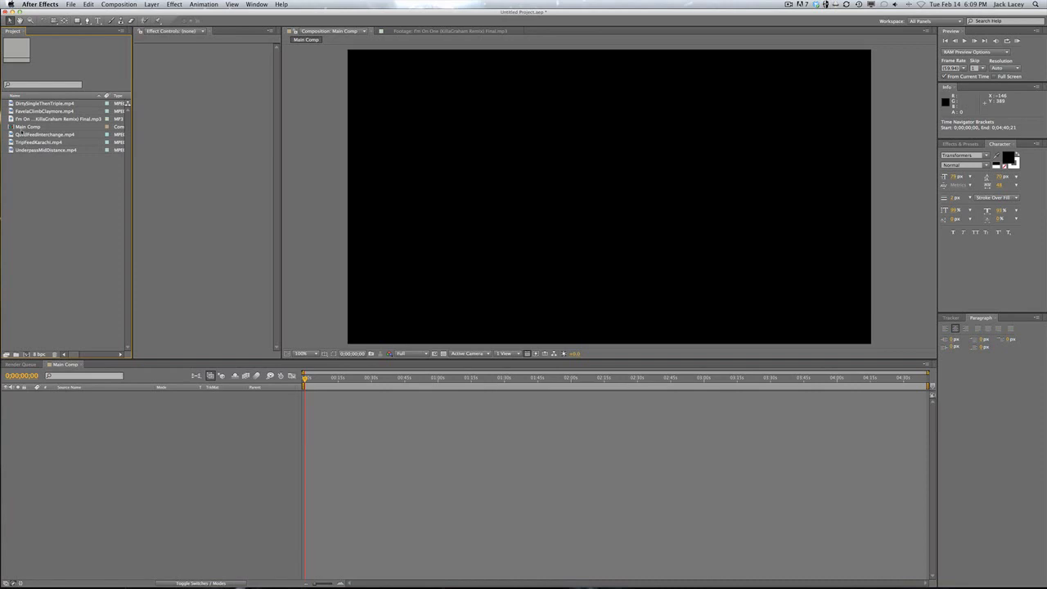
drag(25, 119, 442, 433)
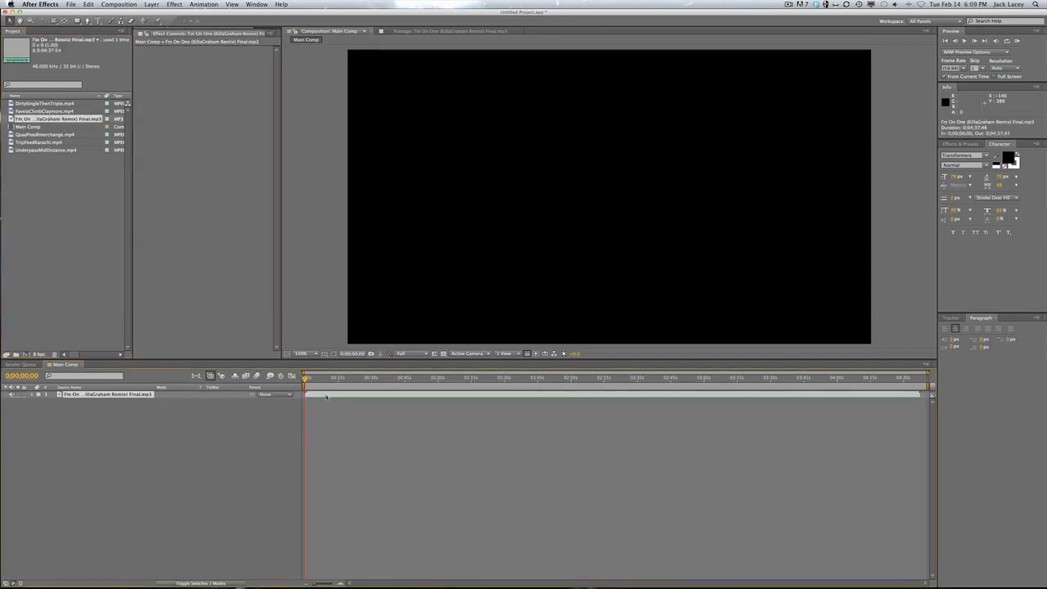
key(l)
key(l)
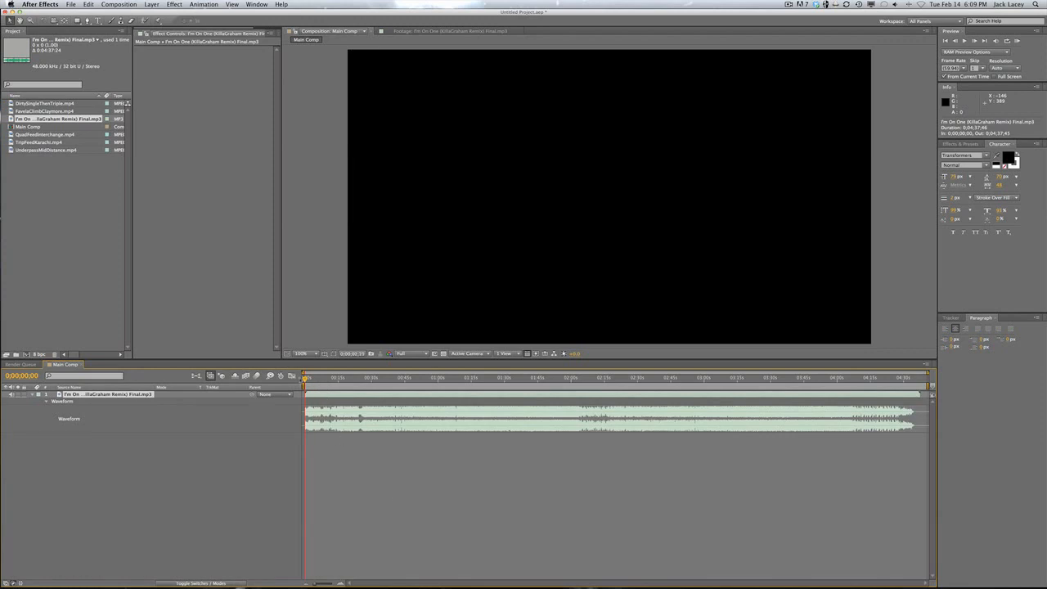
- Move the current time to the point at about 27 seconds where the song's waveform gets louder after the quiet stretch
mouse_move(305, 380)
mouse_down()
mouse_move(361, 387)
mouse_move(296, 389)
mouse_up()
key(=)
key(=)
key(=)
key(=)
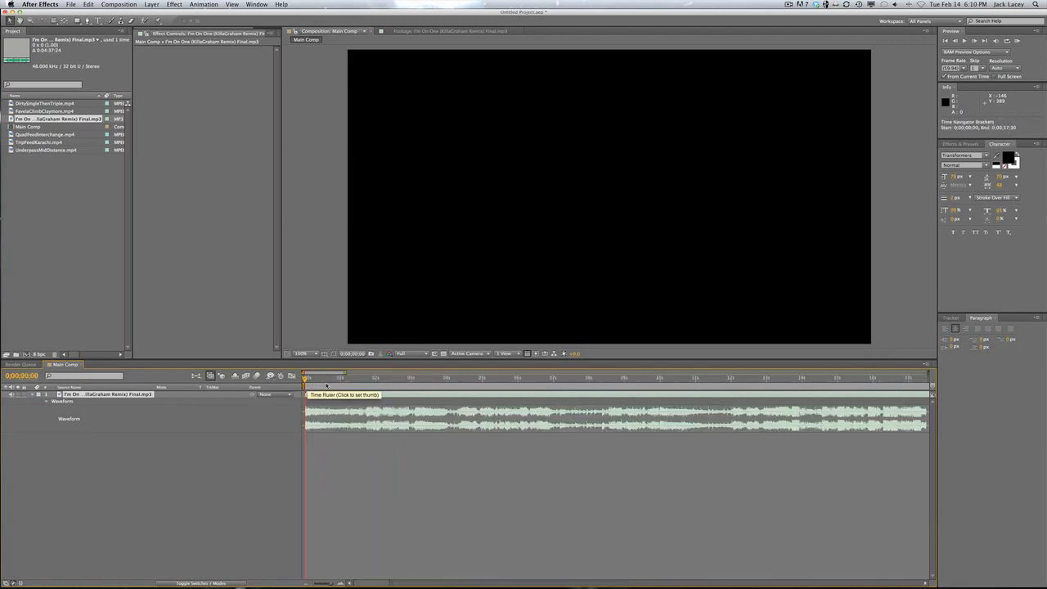
key(-)
scroll(329, 387, right, 3)
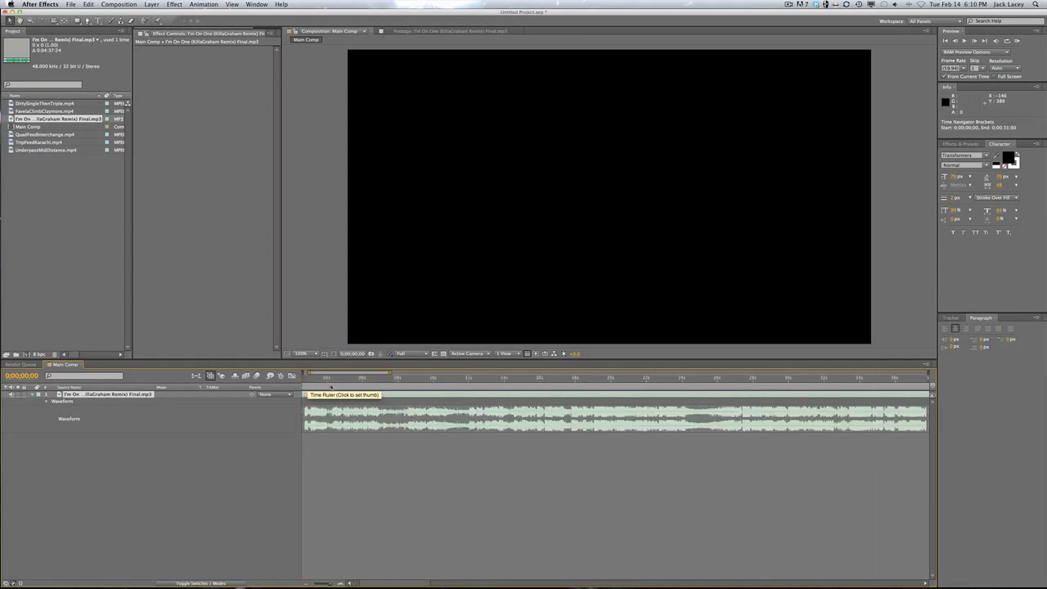
drag(329, 387, 668, 384)
scroll(668, 384, right, 5)
drag(579, 384, 593, 381)
scroll(593, 381, right, 5)
drag(502, 391, 556, 384)
- Examine the song's waveform around the current time at closer and wider time scales
key(equal)
key(equal)
key(equal)
key(equal)
key(minus)
key(minus)
key(minus)
key(minus)
key(minus)
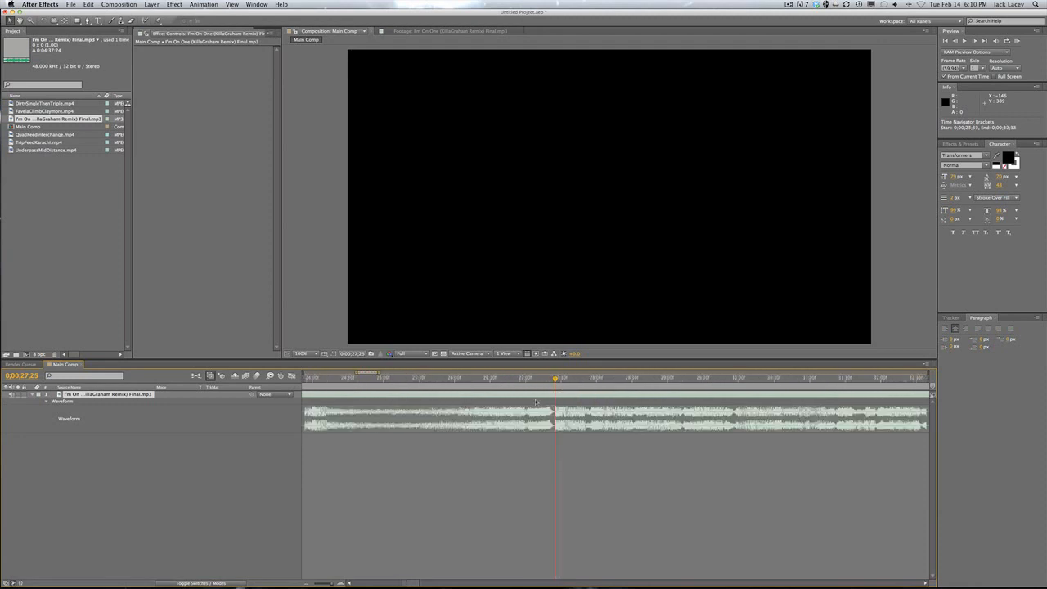
key(equal)
key(equal)
key(equal)
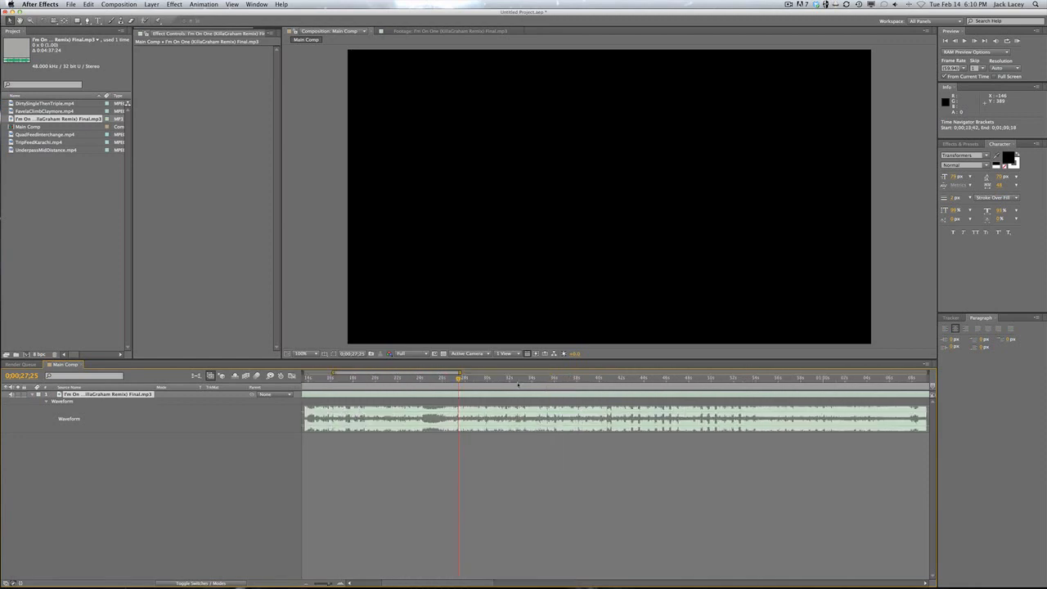
key(minus)
key(minus)
key(minus)
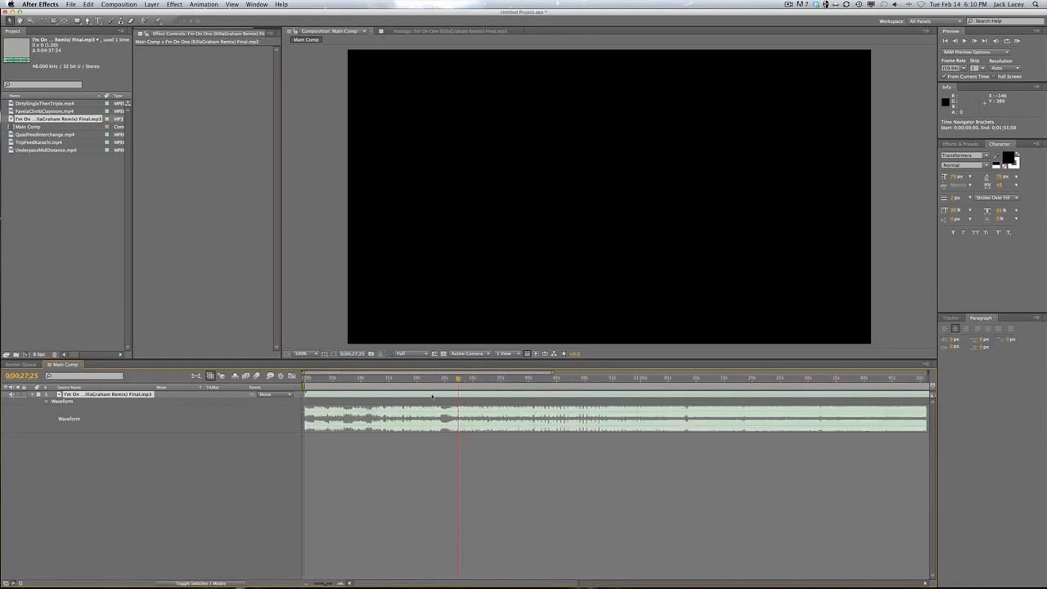
- Create a separate composition from each of the five gameplay clips, using the Multiple Compositions option
click(36, 238)
drag(59, 181, 35, 140)
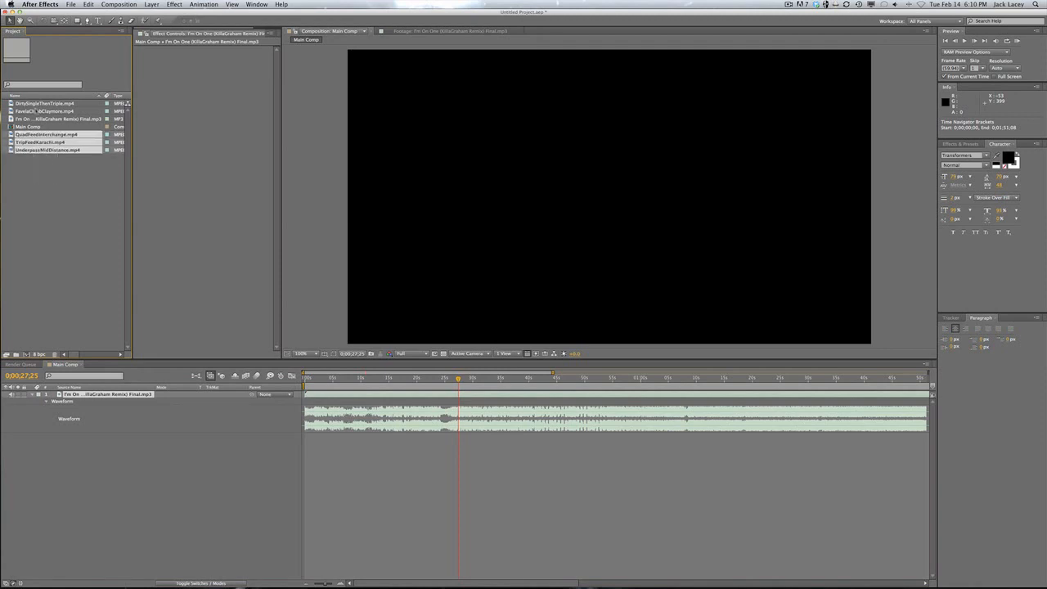
super+click(37, 110)
super+click(36, 104)
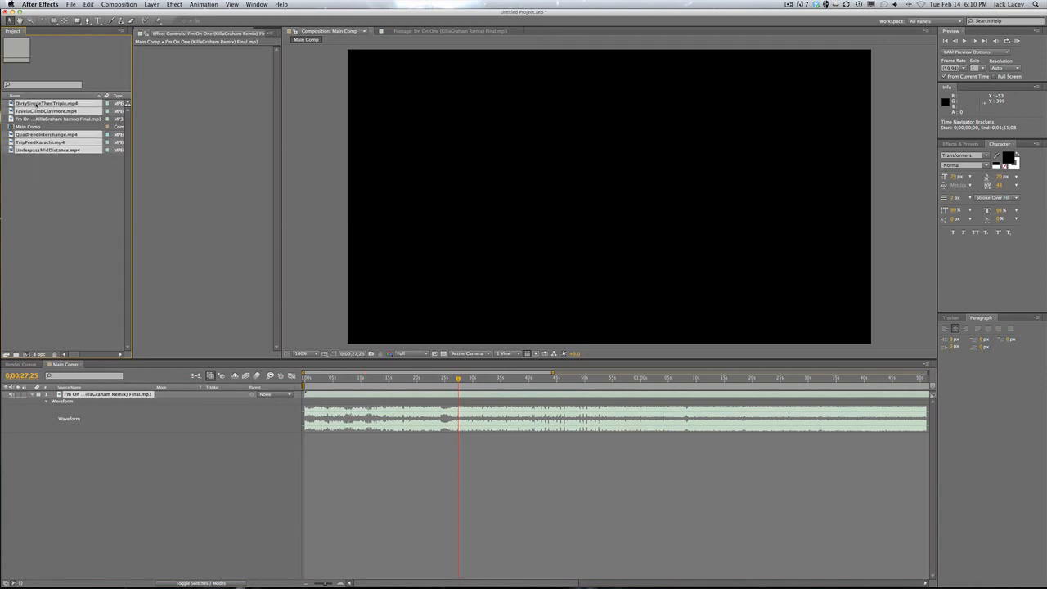
drag(38, 104, 27, 354)
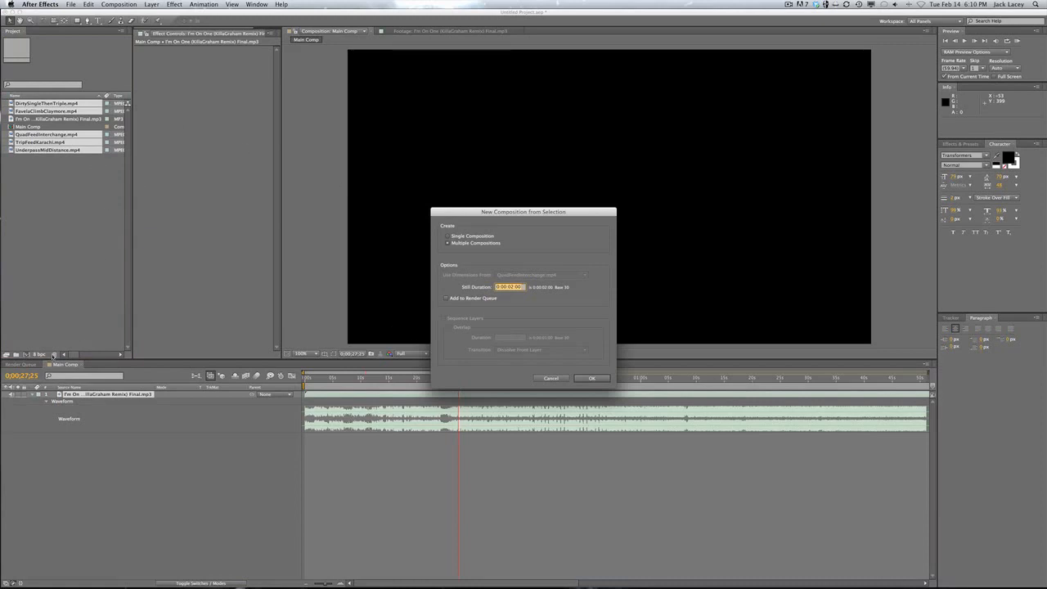
drag(479, 213, 484, 198)
click(467, 223)
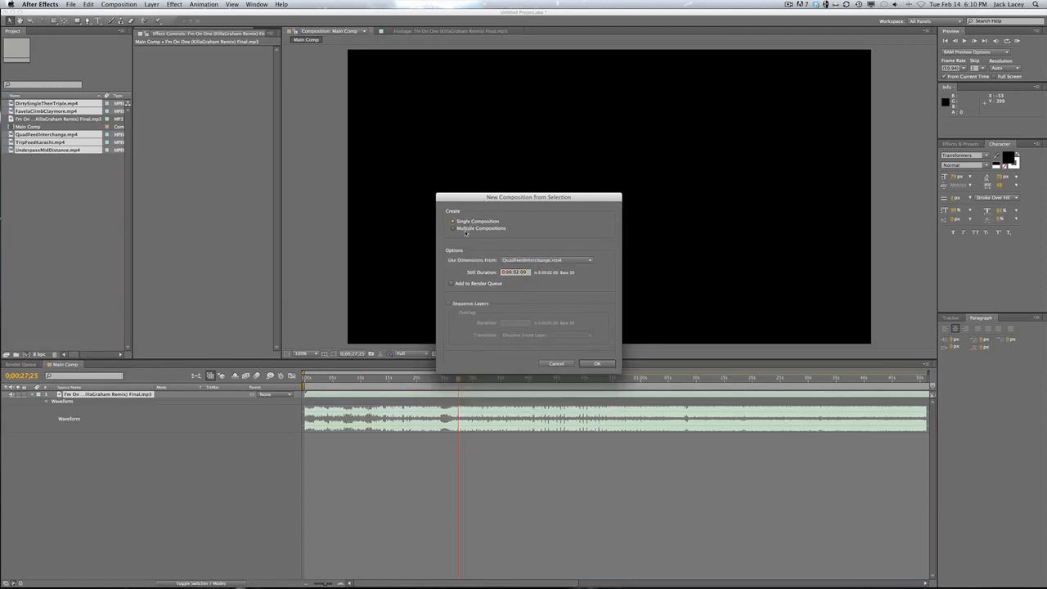
click(453, 230)
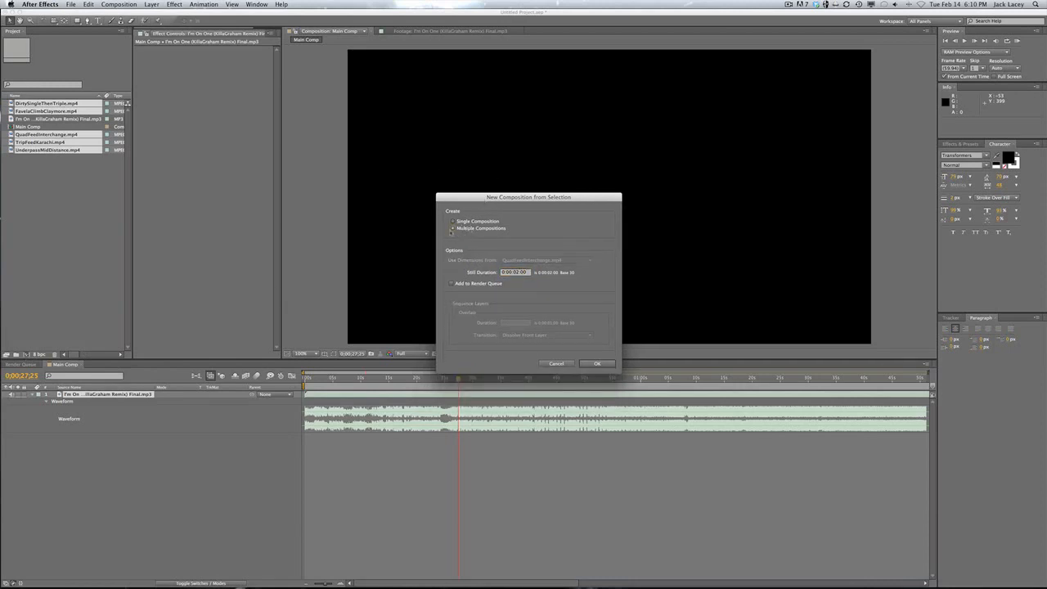
click(597, 363)
- Look over the clip compositions and their source files in the project
click(33, 226)
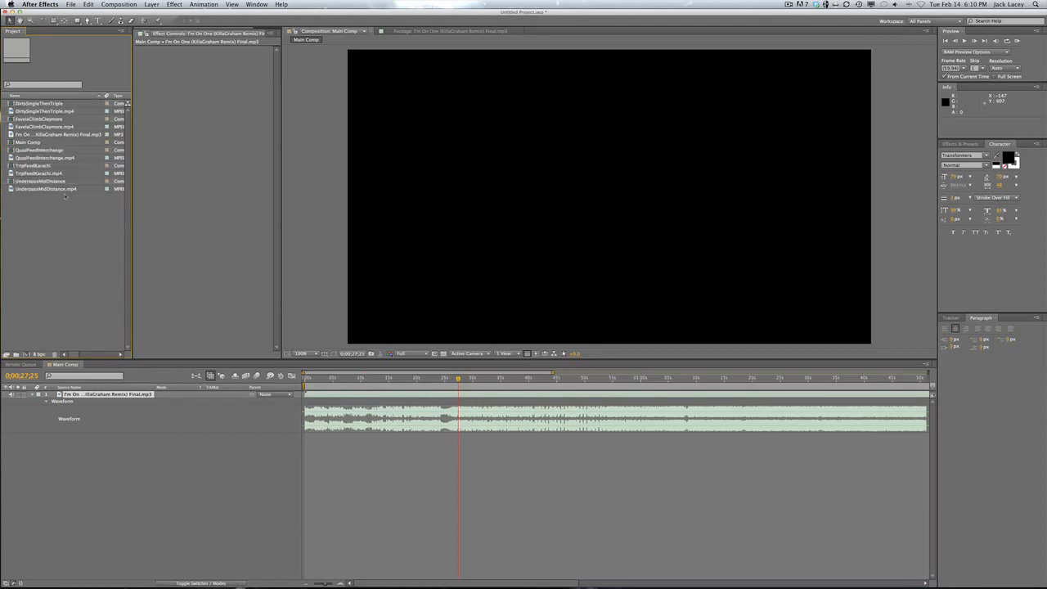
click(51, 182)
click(46, 166)
click(33, 143)
click(34, 150)
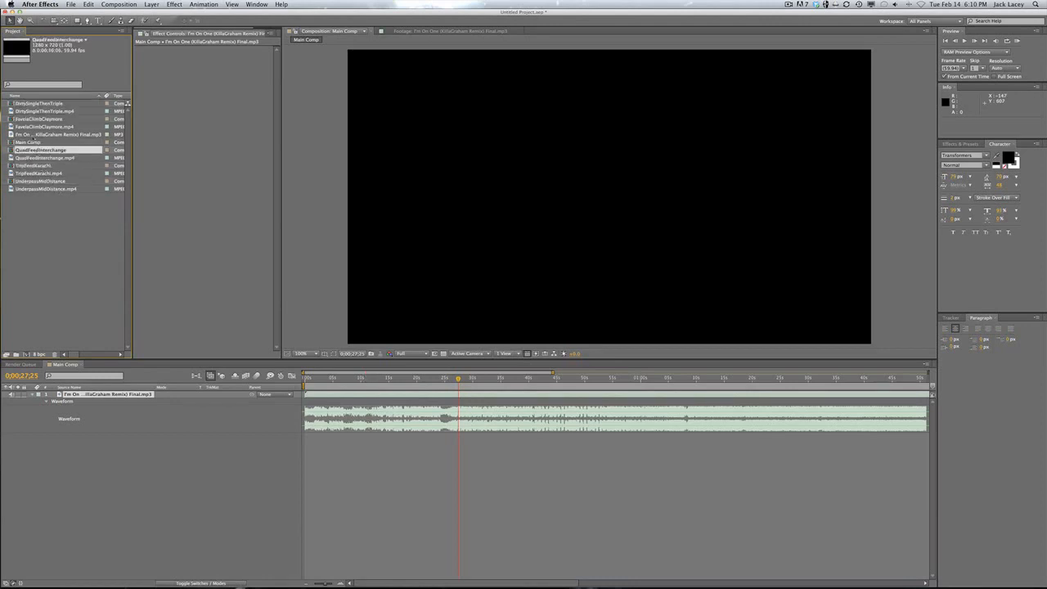
click(33, 119)
click(30, 104)
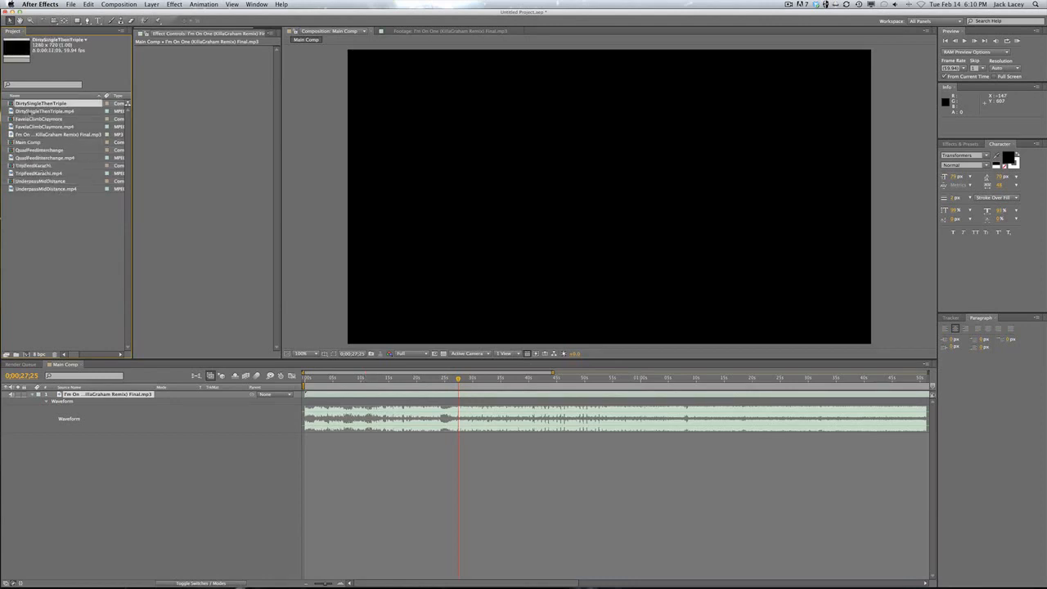
click(29, 112)
click(30, 127)
- Open the DirtySingleThenTriple composition and move its current time to 0;00;04;03
click(39, 104)
double_click(39, 103)
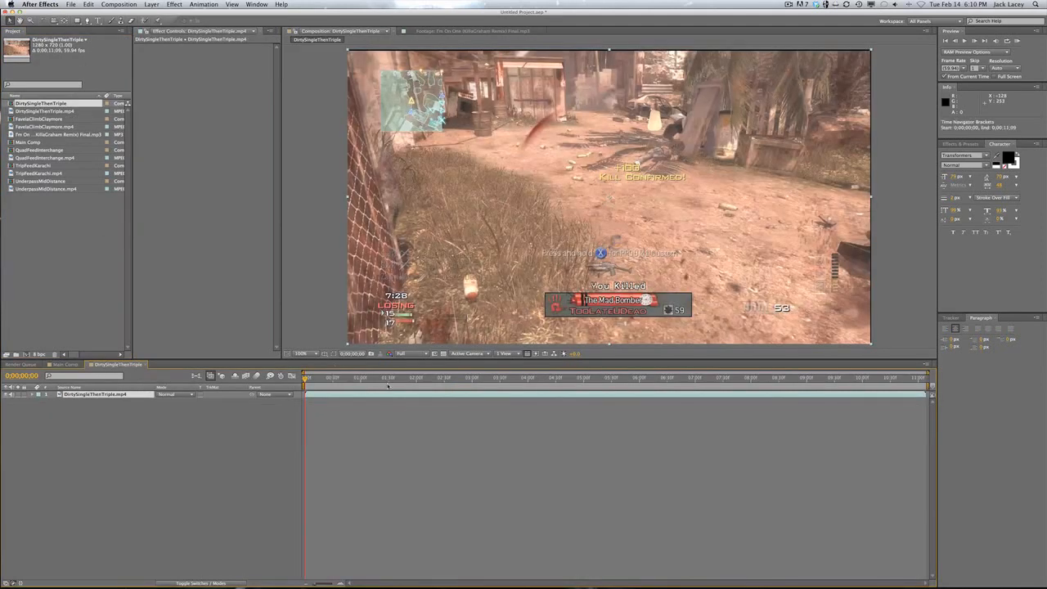
drag(380, 379, 530, 379)
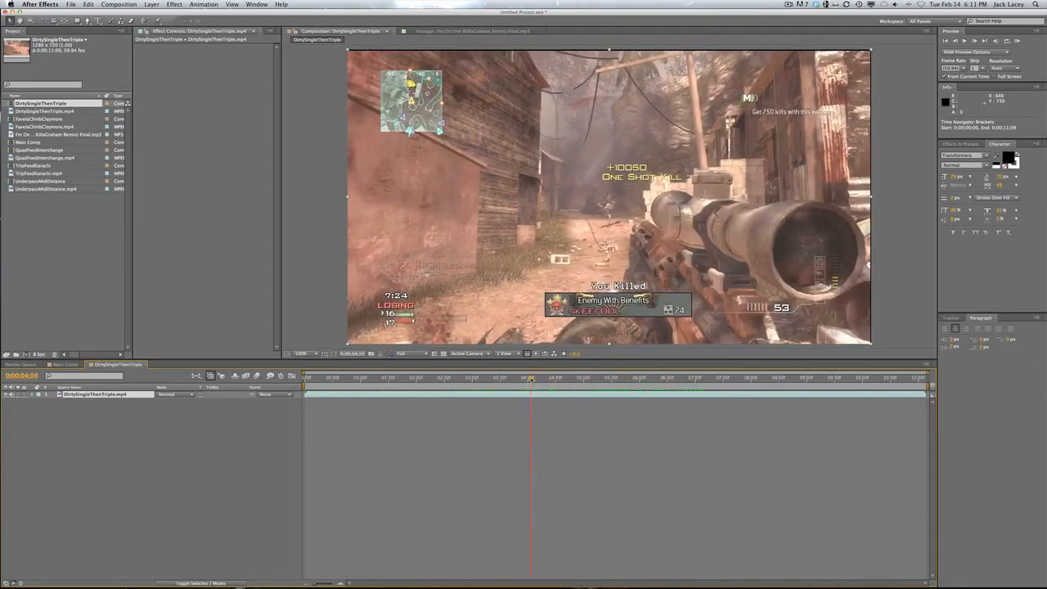
- Add a new adjustment layer above the clip in the DirtySingleThenTriple composition
right_click(524, 451)
mouse_move(559, 458)
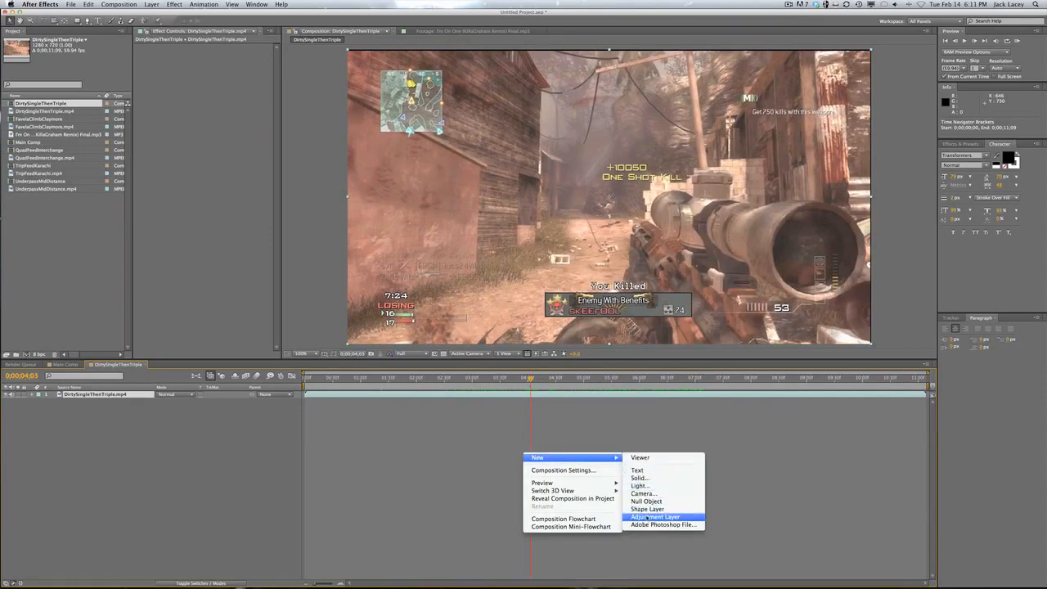
click(481, 441)
click(148, 4)
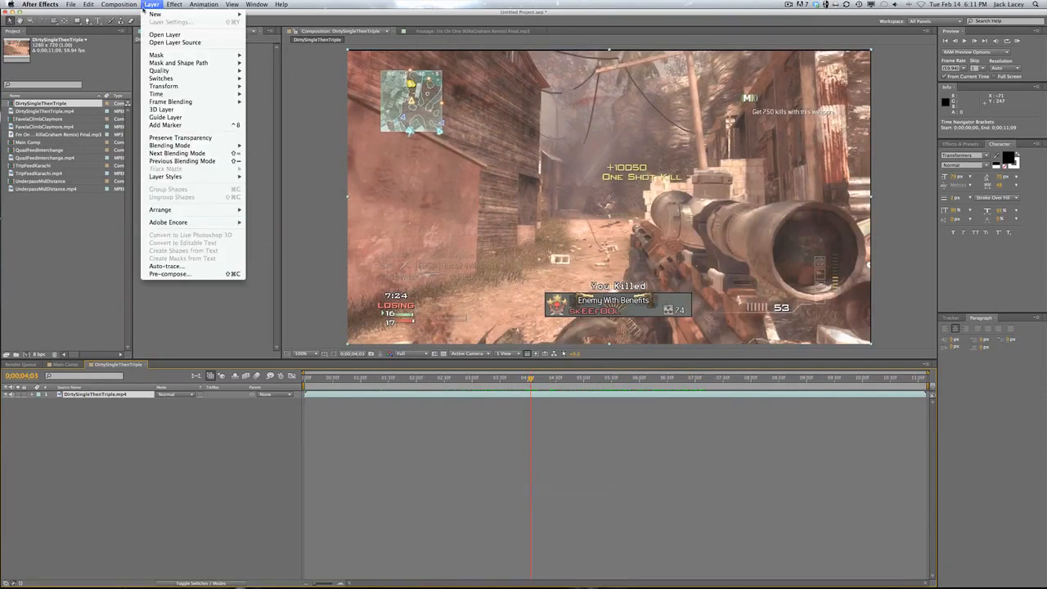
click(146, 6)
click(148, 5)
mouse_move(180, 14)
click(323, 63)
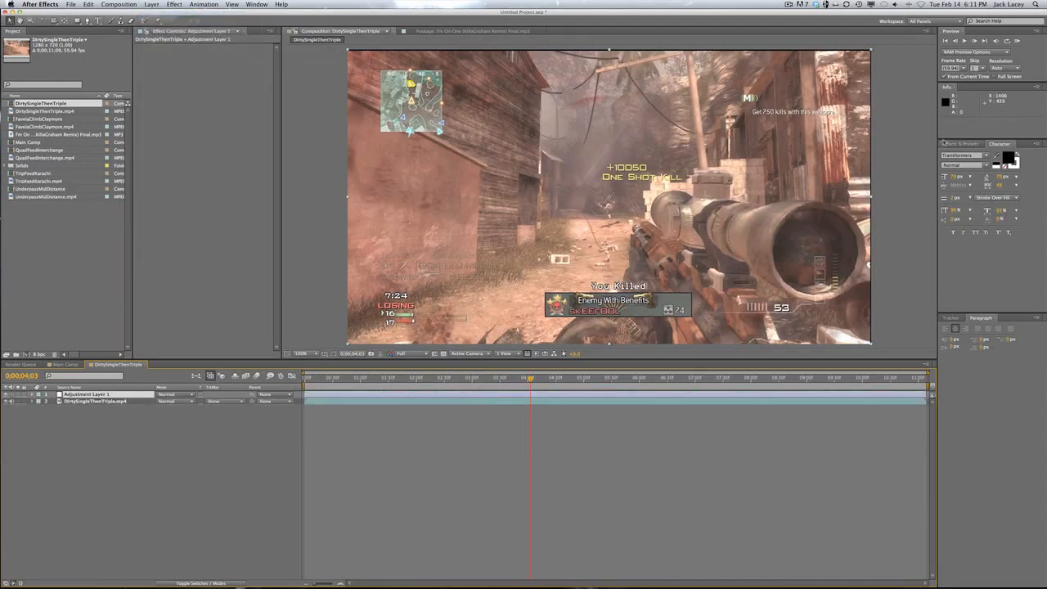
- Find the Magic Bullet Looks effect with the search term "looks" and apply it to the adjustment layer
click(960, 144)
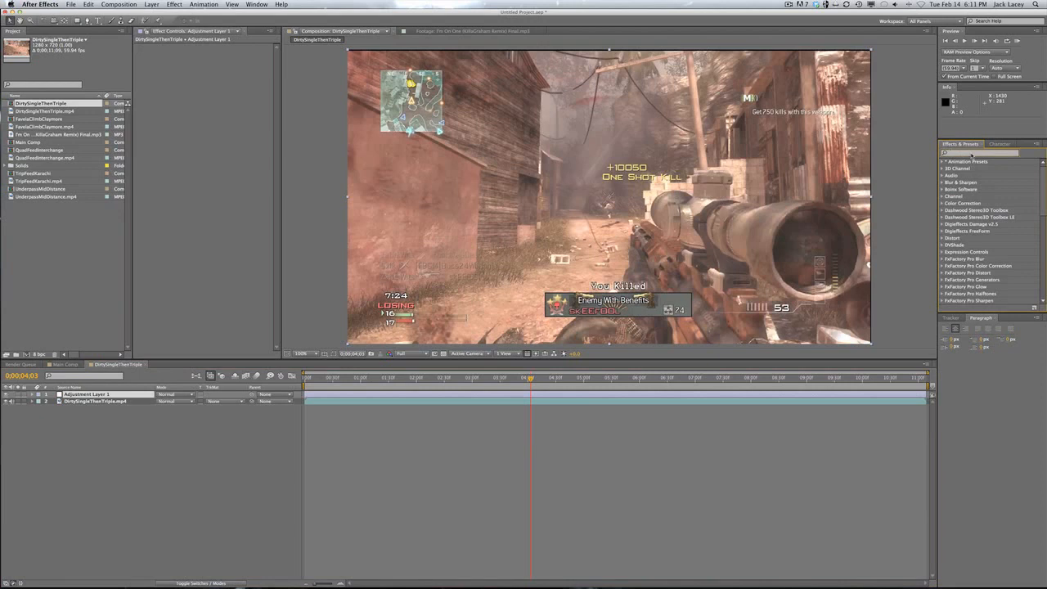
text(looks)
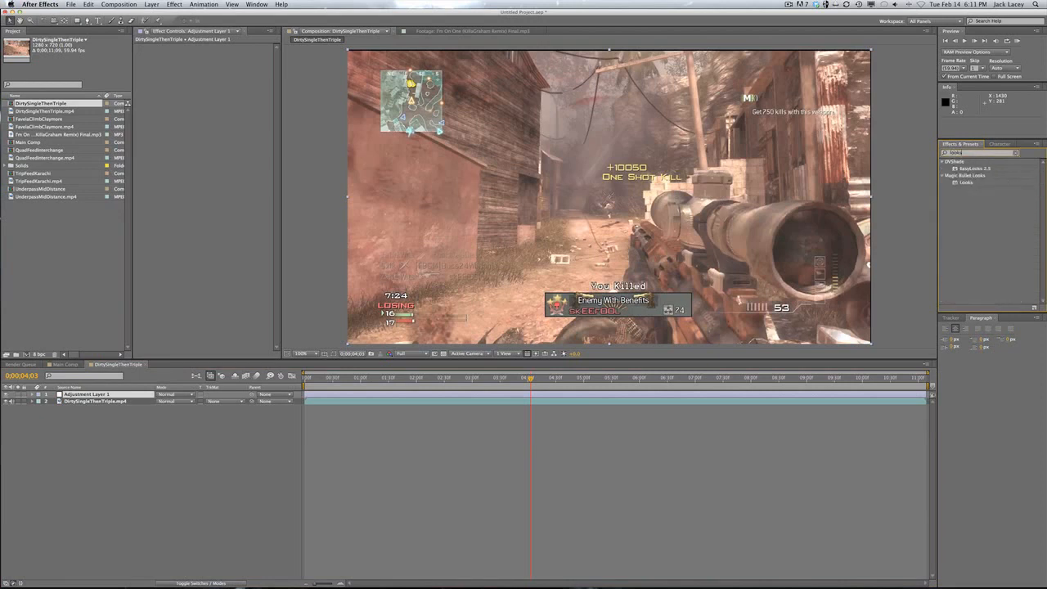
drag(966, 181, 454, 391)
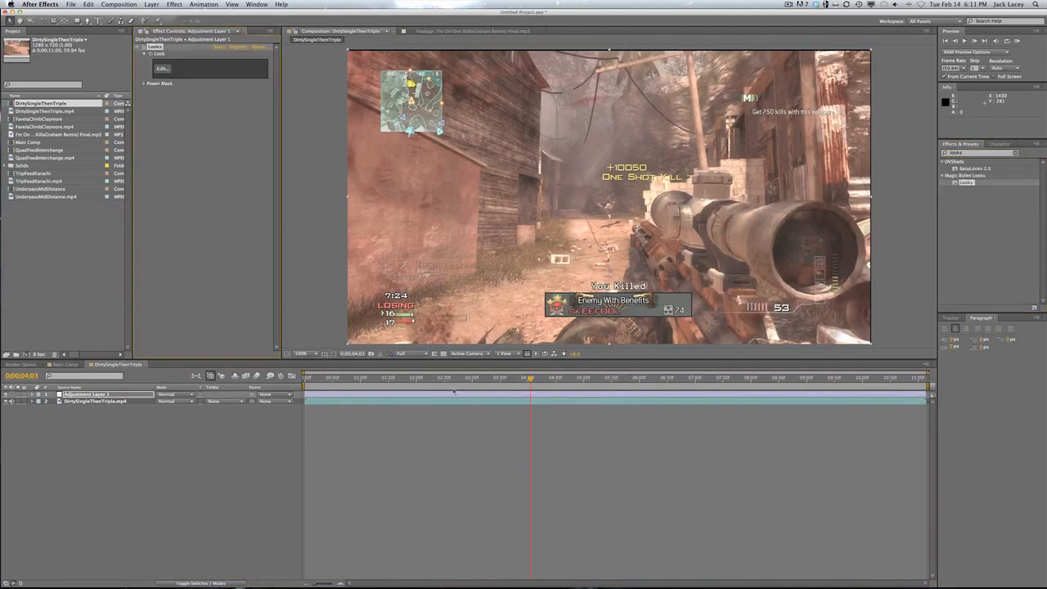
- Try the custom look "I Stole This From 3N19MA", choose "Dayum by CR8Tz" instead, inspect its Lift-Gamma-Gain tool and apply the look
click(164, 69)
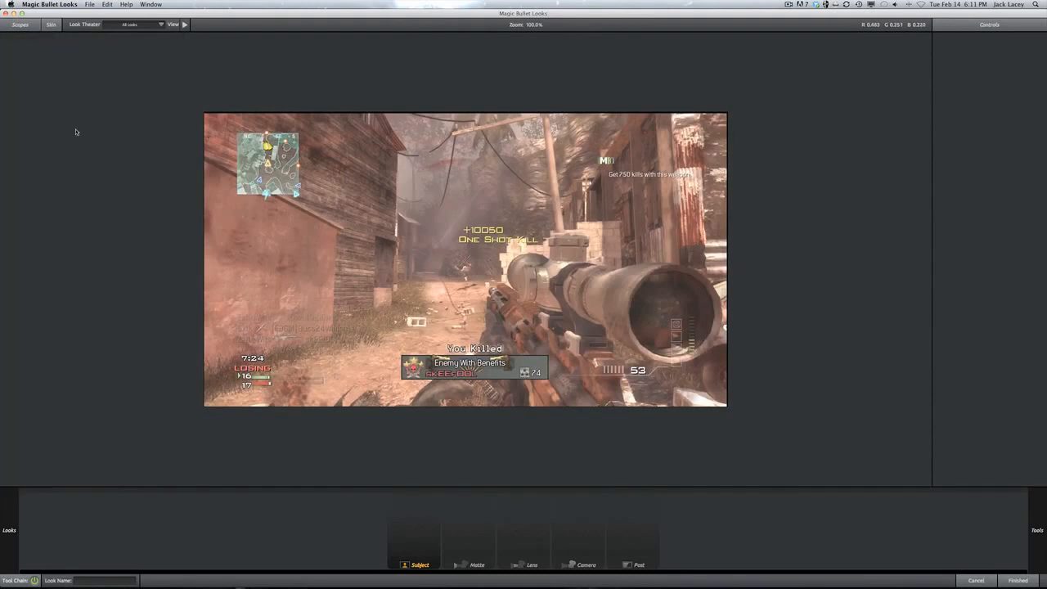
mouse_move(5, 119)
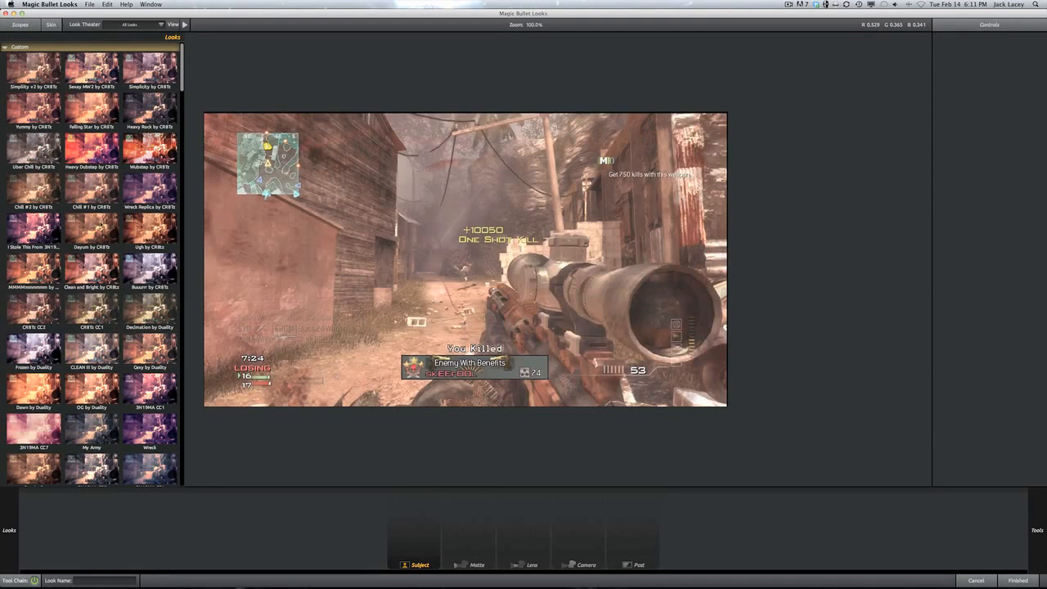
click(100, 230)
click(36, 231)
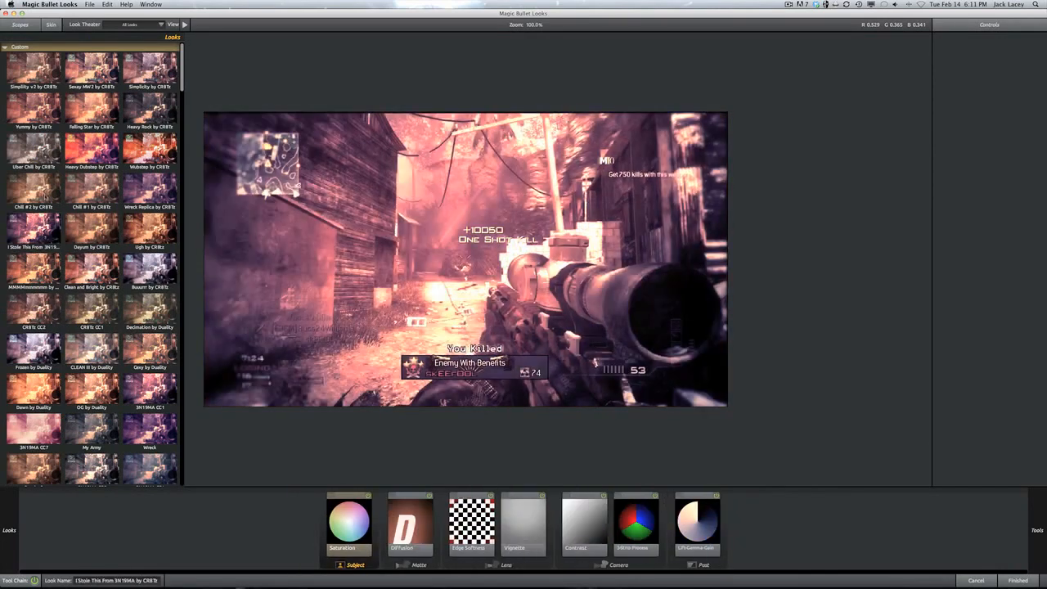
click(114, 230)
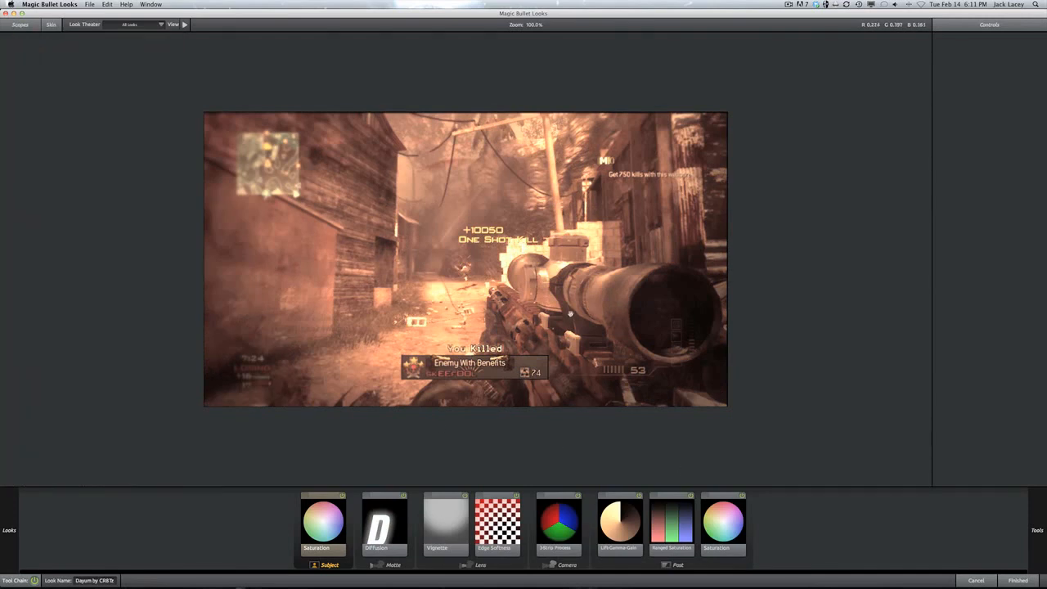
click(621, 536)
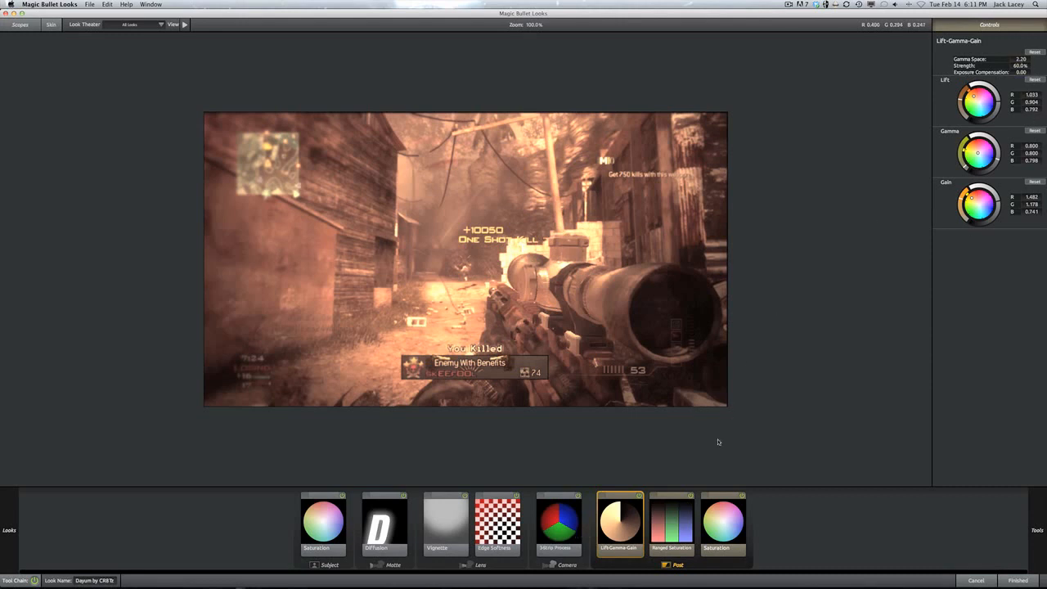
click(1013, 580)
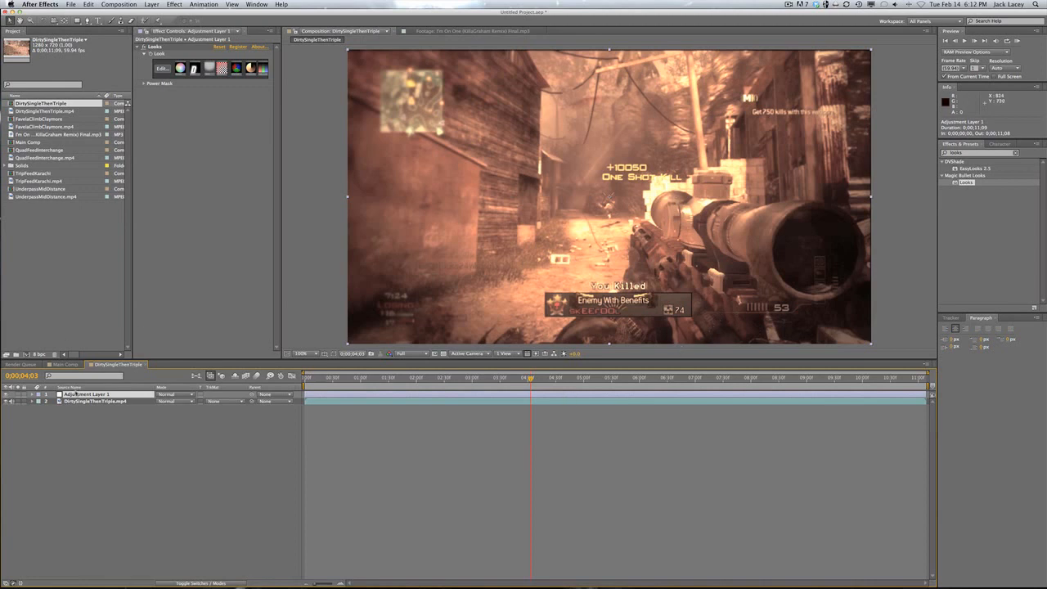
- Reveal the adjustment layer's opacity and lower it to about 80% to soften the look
key(t)
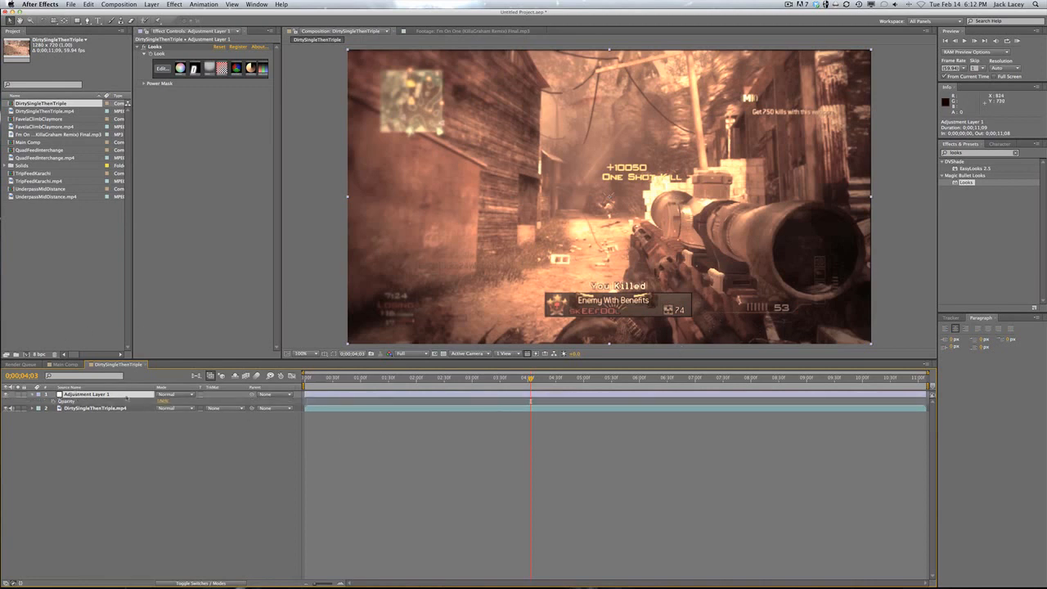
drag(162, 402, 159, 405)
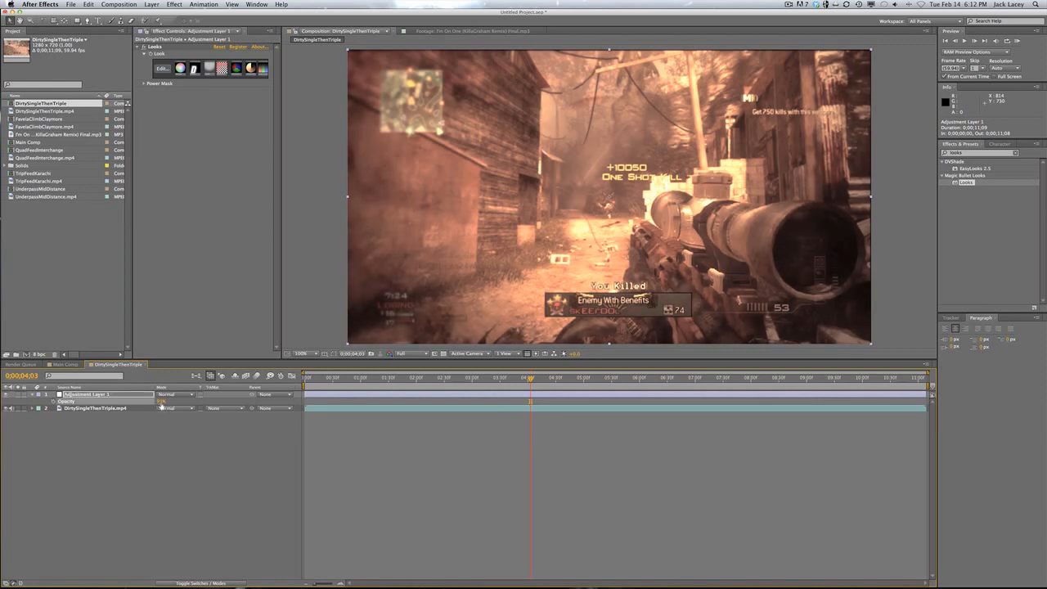
drag(161, 403, 158, 402)
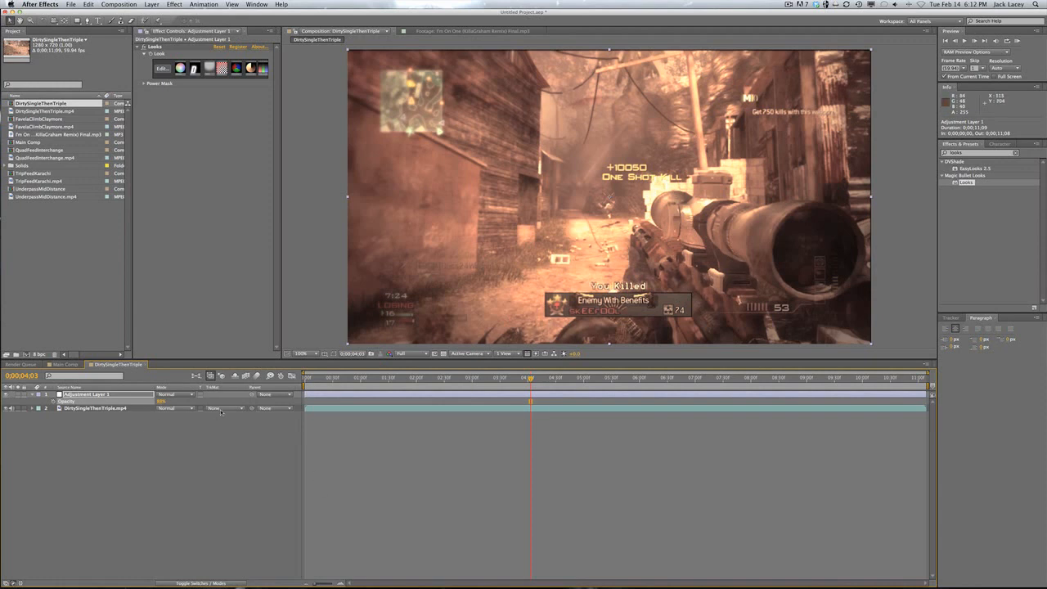
drag(149, 401, 129, 401)
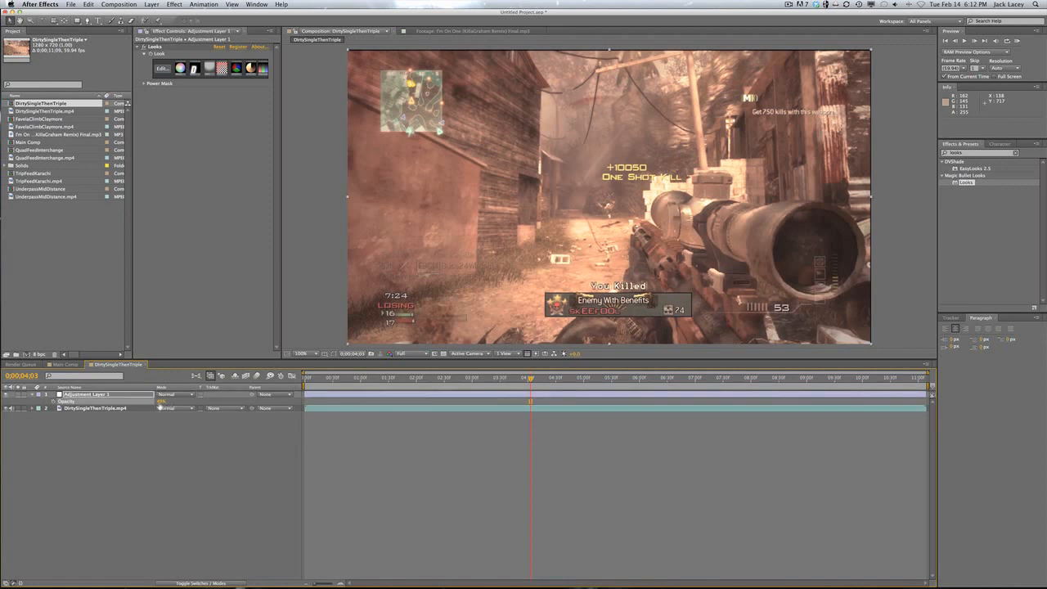
drag(167, 401, 164, 402)
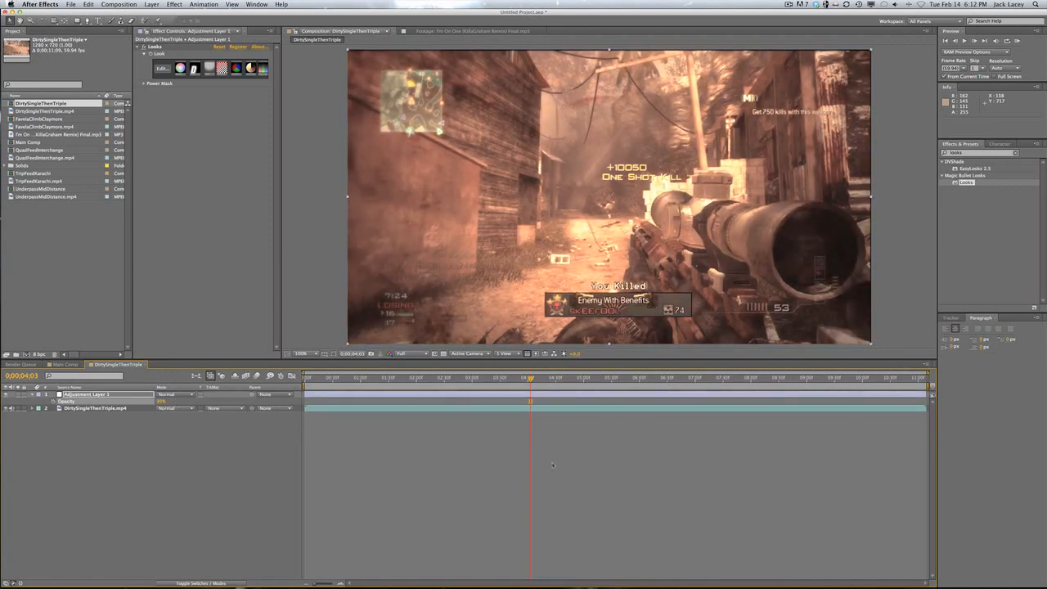
click(654, 473)
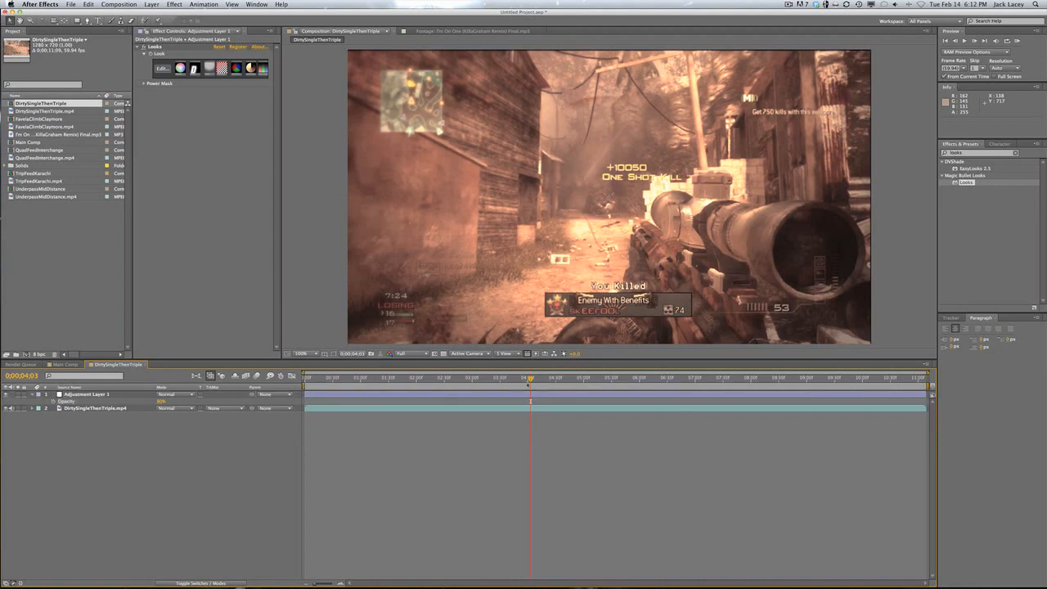
click(14, 120)
click(16, 142)
click(18, 150)
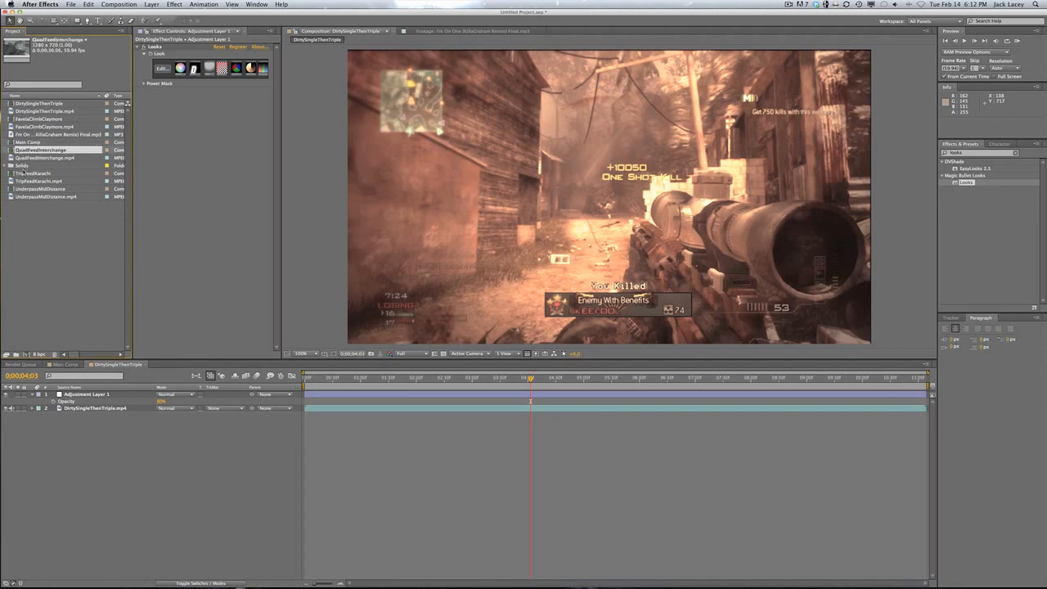
click(24, 173)
click(26, 188)
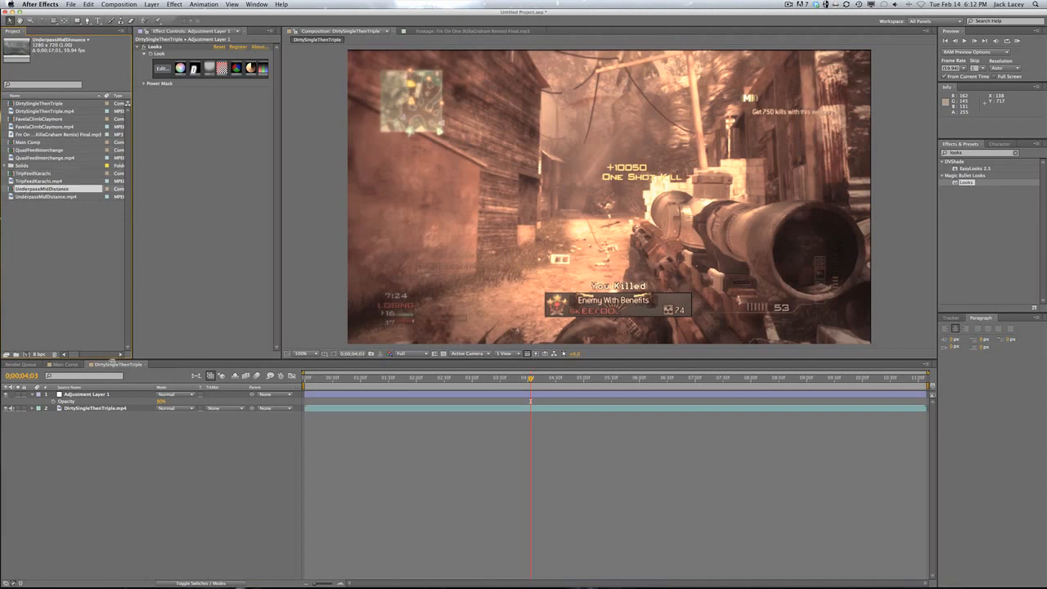
- Add the DirtySingleThenTriple composition above the song in Main Comp, starting at about 20 seconds
click(65, 363)
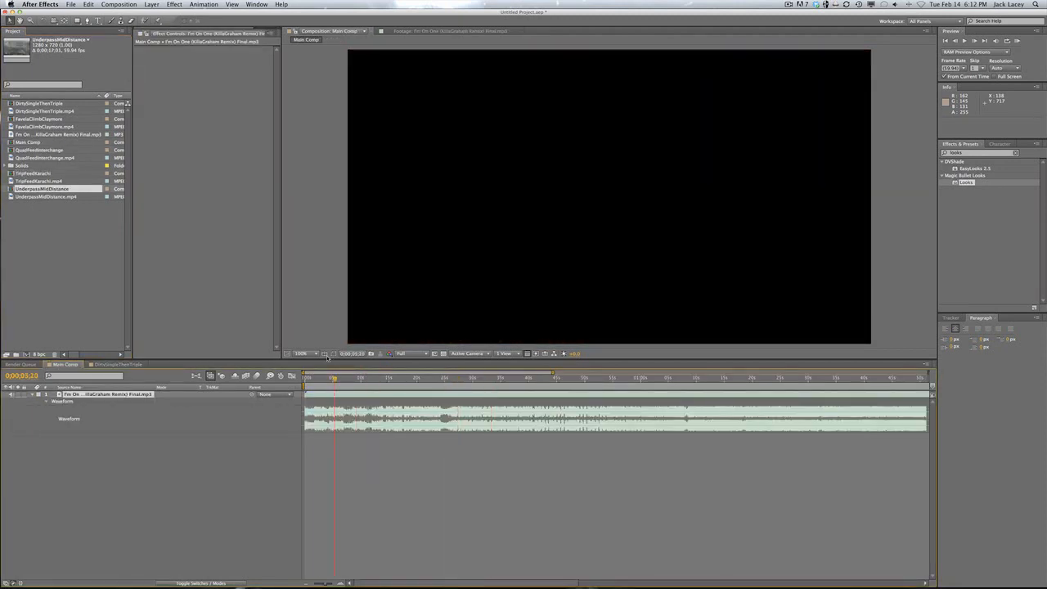
drag(333, 378, 404, 409)
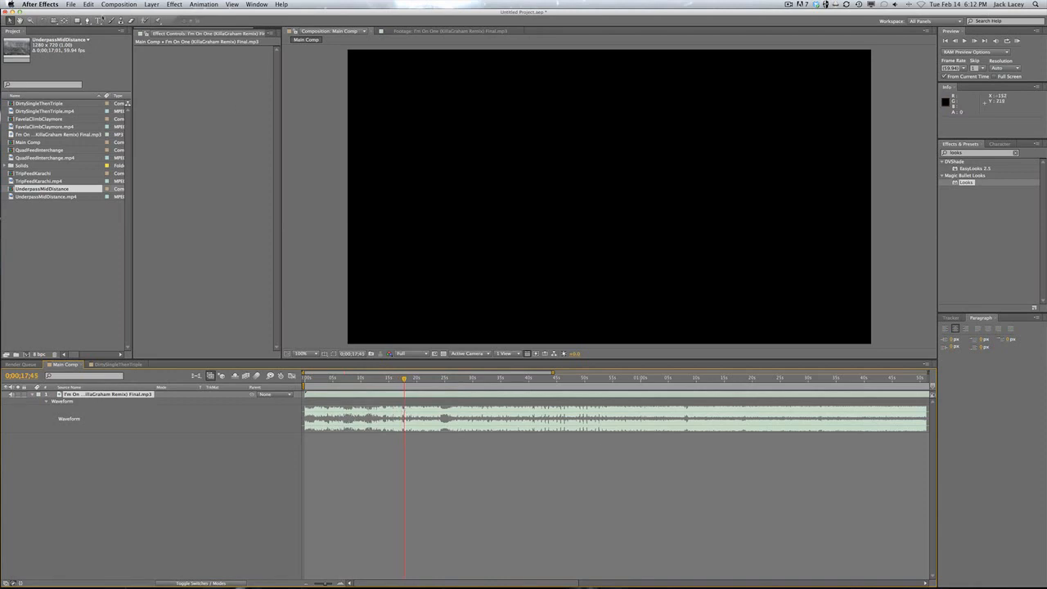
drag(30, 103, 417, 396)
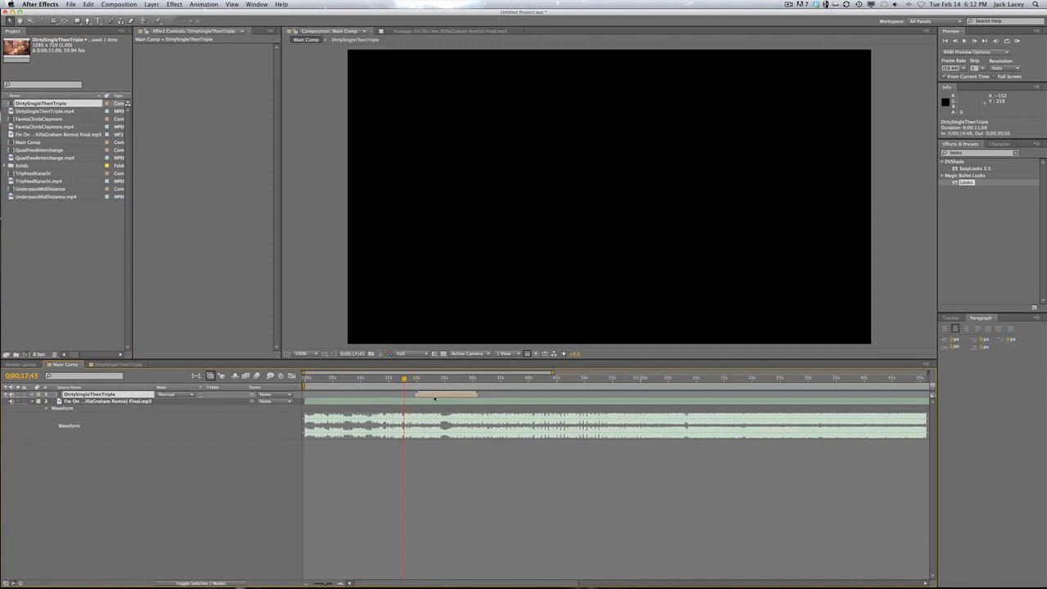
- Reveal the audio waveform of the DirtySingleThenTriple layer at a closer time scale for comparison with the song
key(equal)
key(equal)
key(equal)
scroll(432, 400, right, 3)
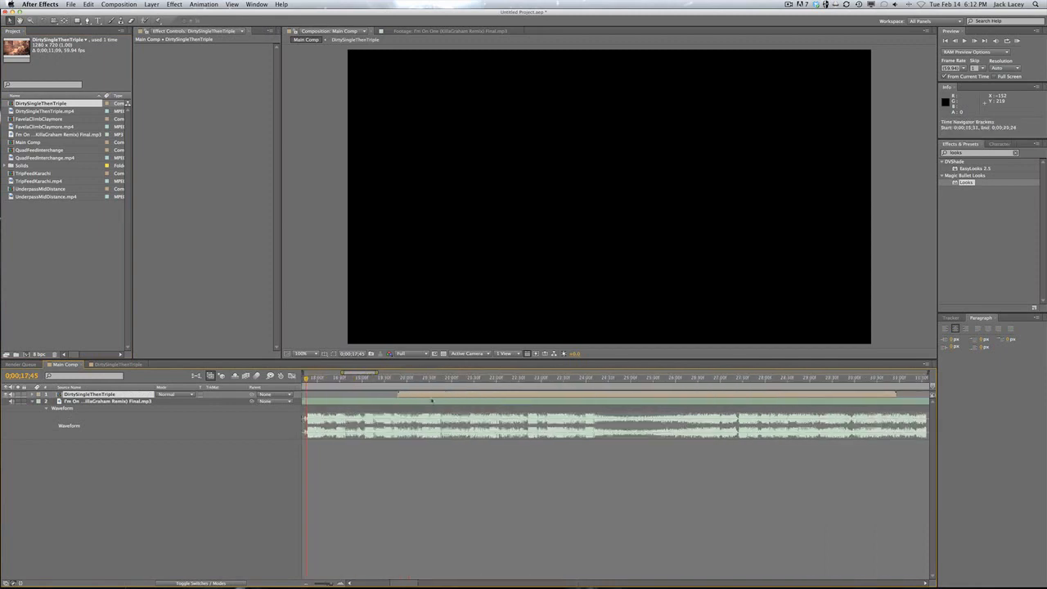
key(l)
key(l)
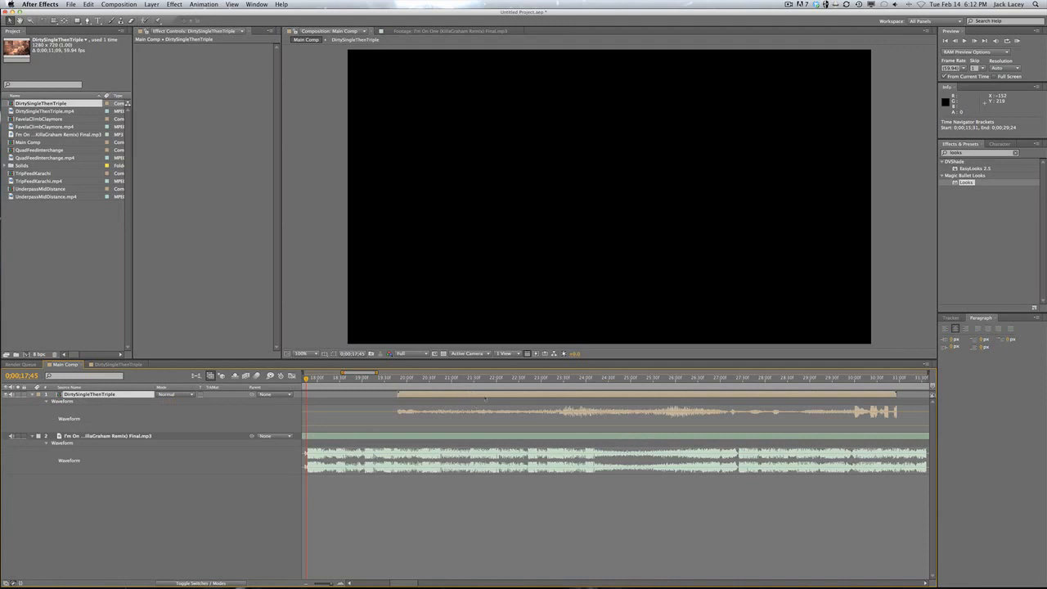
- Shift the DirtySingleThenTriple layer so its gunshot lands on the song's beat at 0;00;27;25, and collapse its waveform
scroll(548, 406, right, 2)
drag(555, 381, 572, 381)
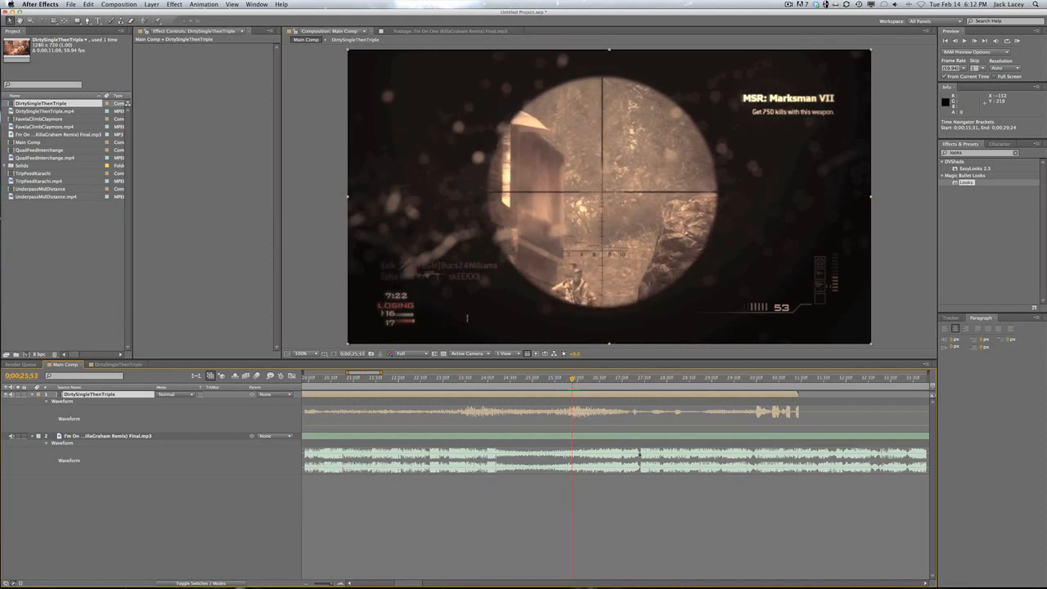
drag(639, 381, 642, 380)
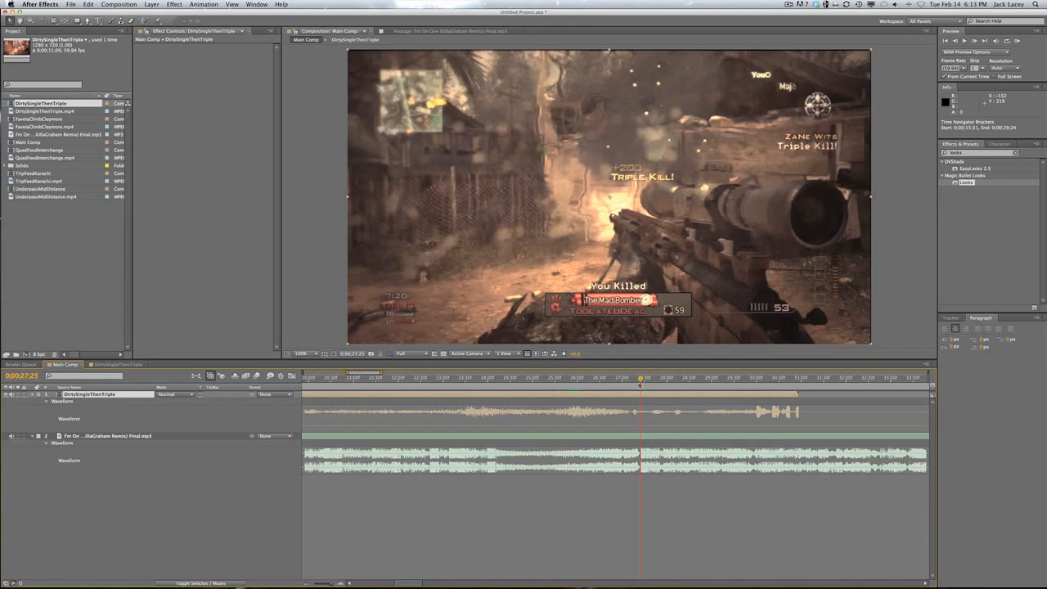
drag(530, 395, 566, 398)
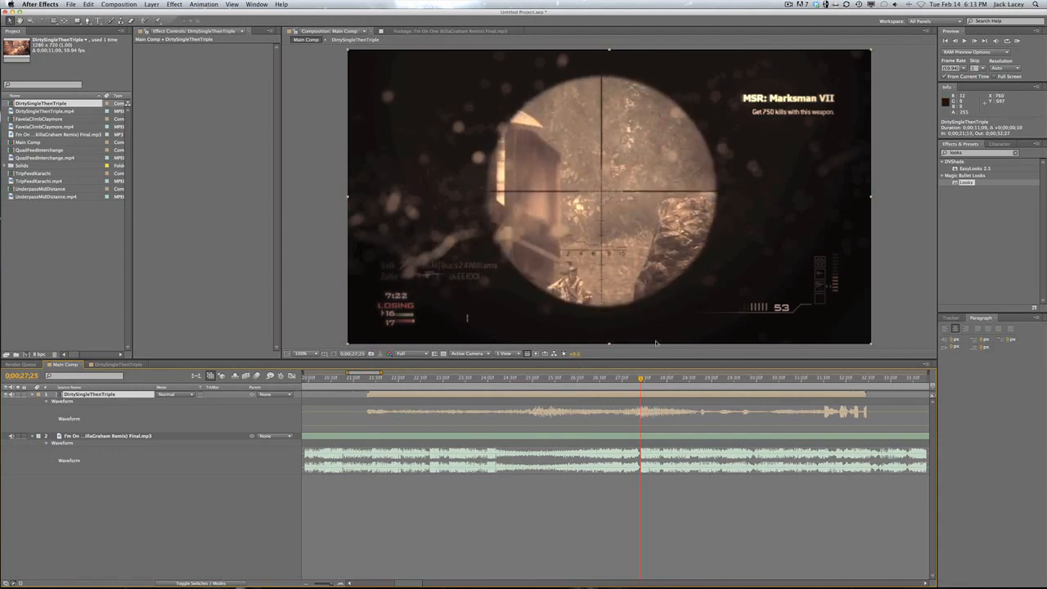
click(643, 412)
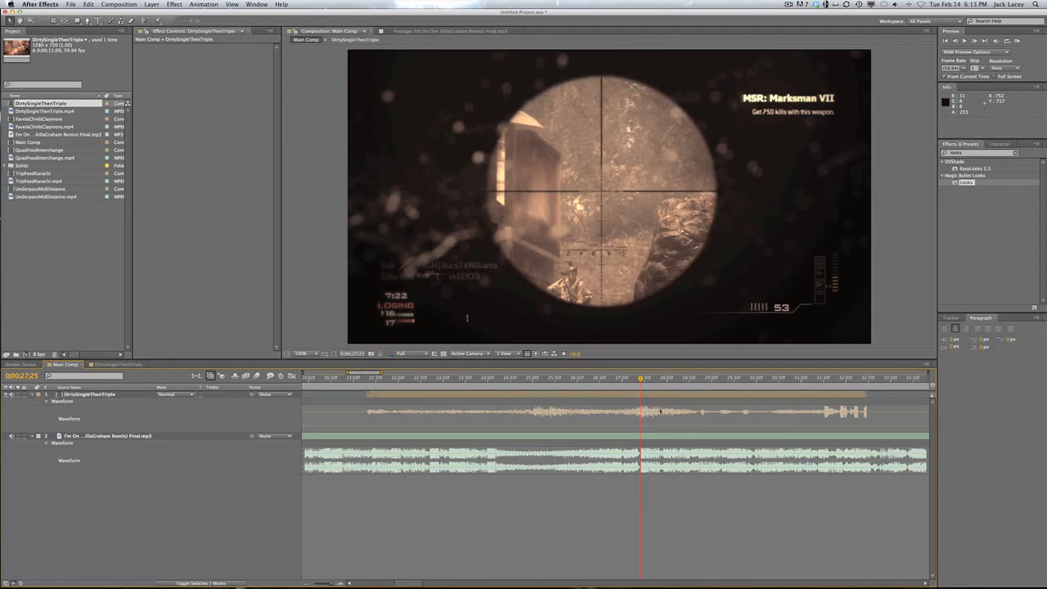
click(655, 396)
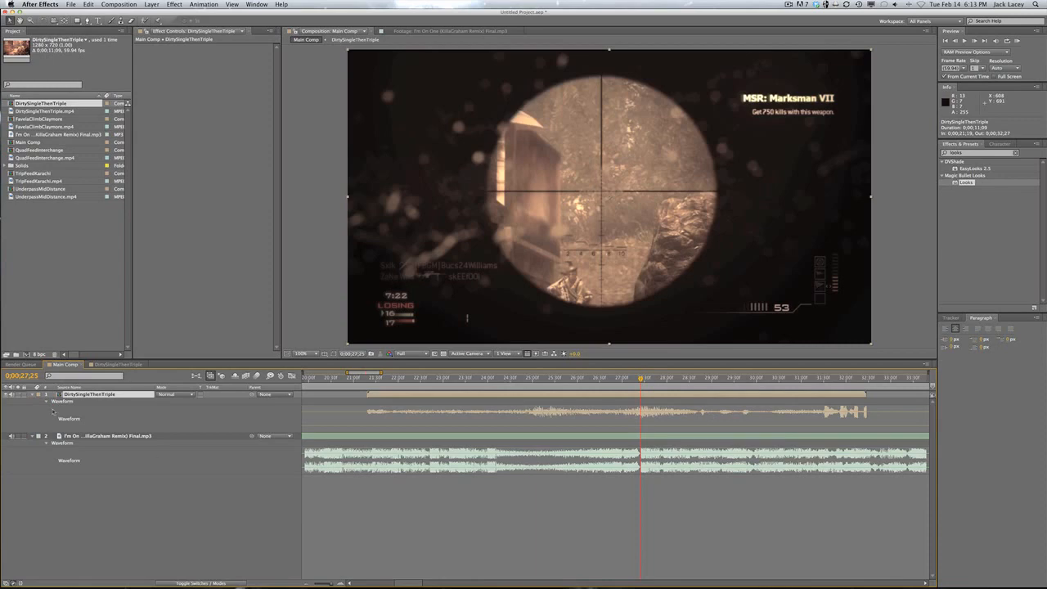
click(31, 395)
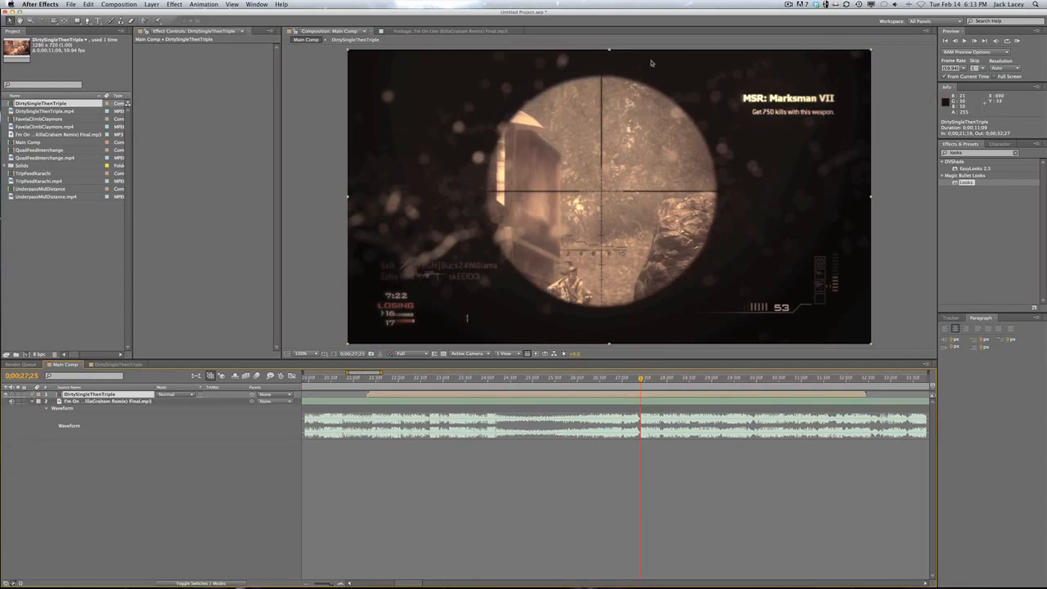
- Switch to Finder, open the Montage Tuts! folder from the desktop and place its window over the composition view
key(F11)
double_click(1015, 62)
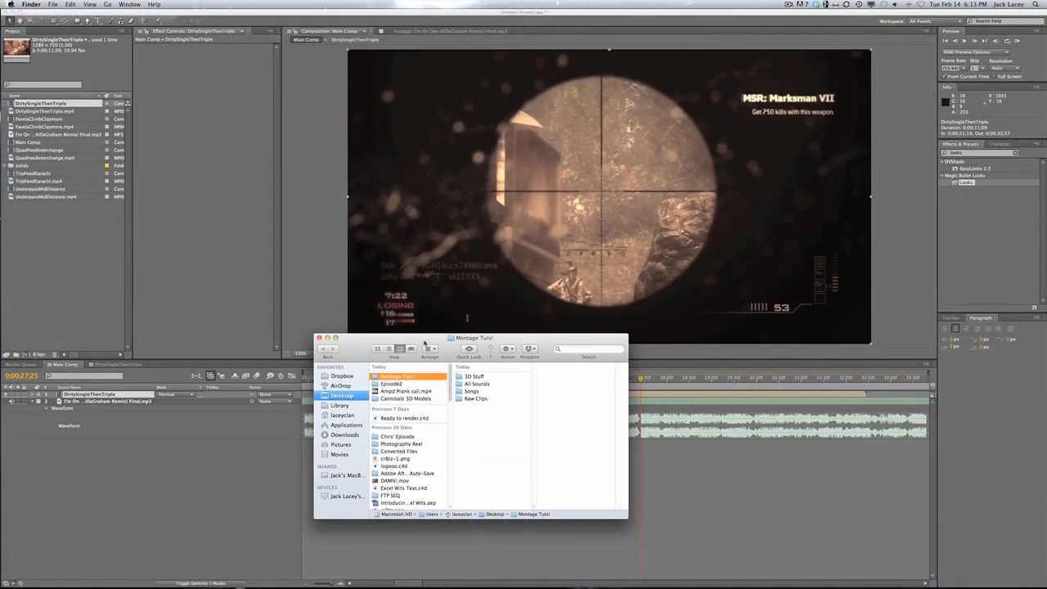
drag(423, 341, 472, 214)
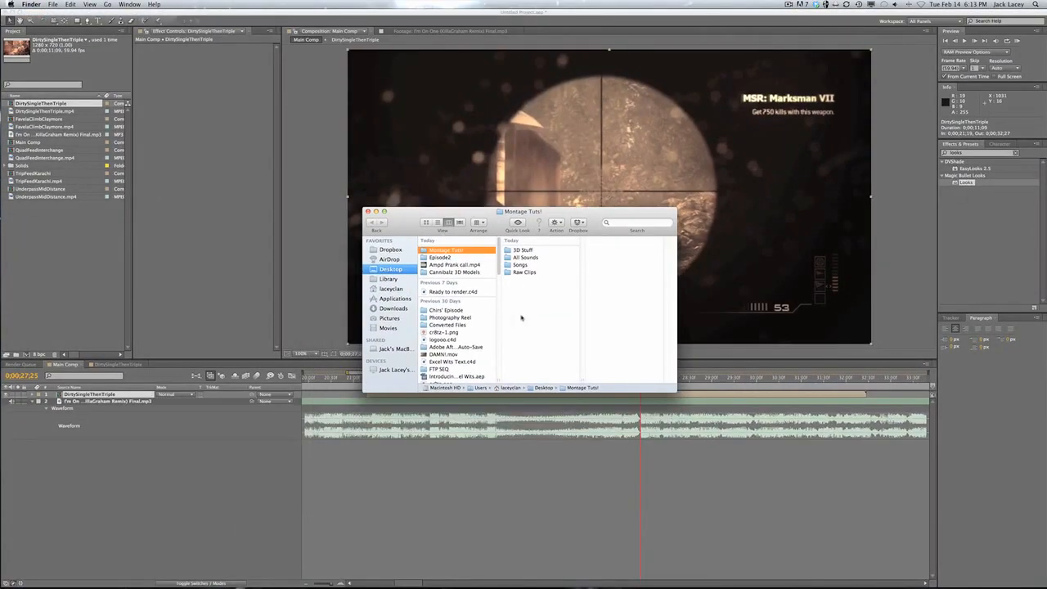
drag(521, 318, 551, 234)
click(534, 319)
drag(524, 347, 517, 250)
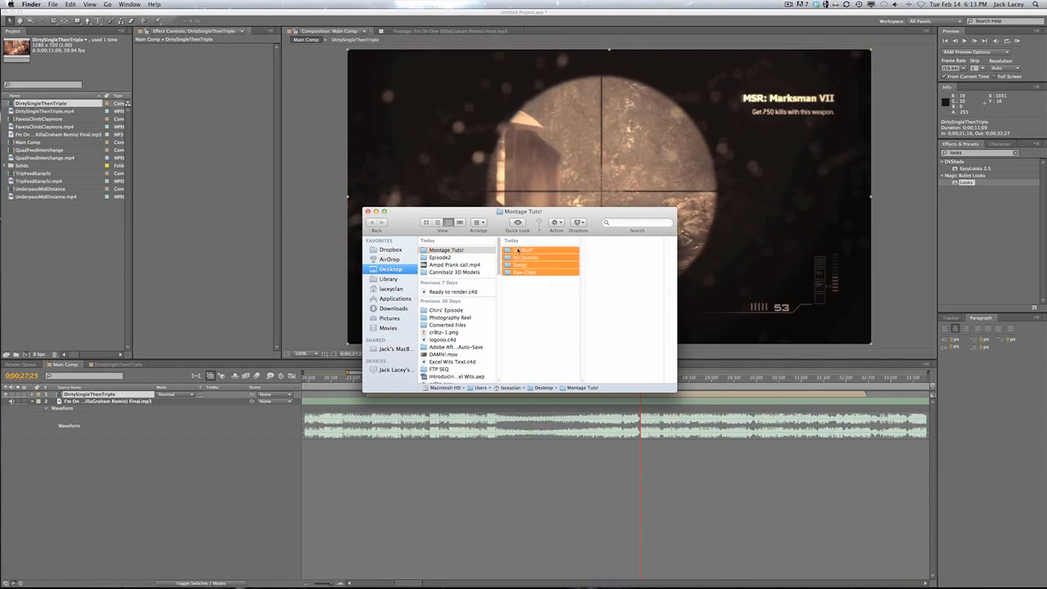
click(526, 344)
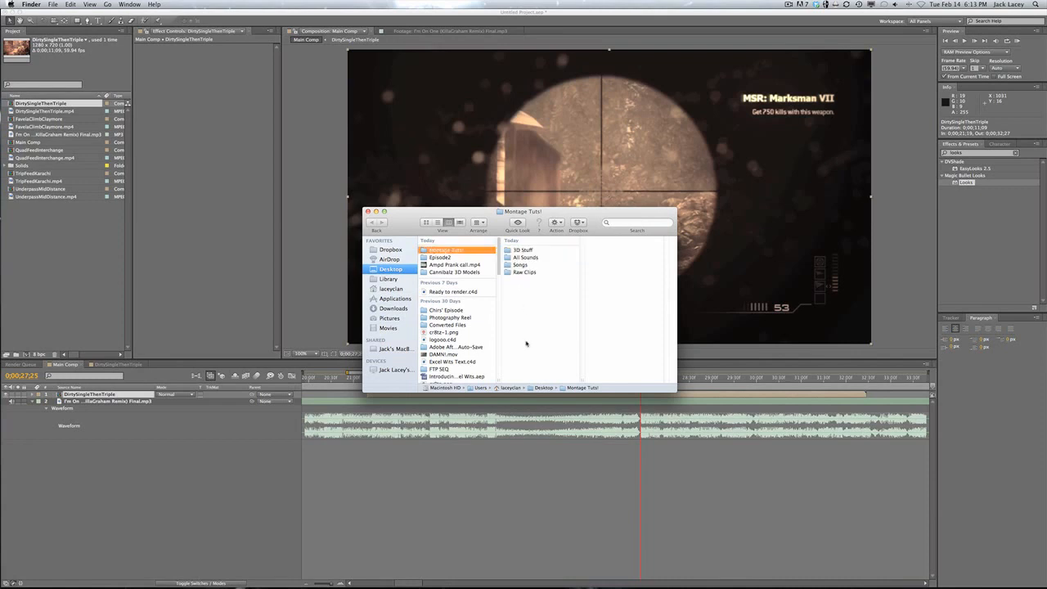
- Import MSR+Silencer+Reload.mp3 into the project from All Sounds, Gun Sounds, MW3 Sounds, Primary, Sniper Rifles
click(522, 258)
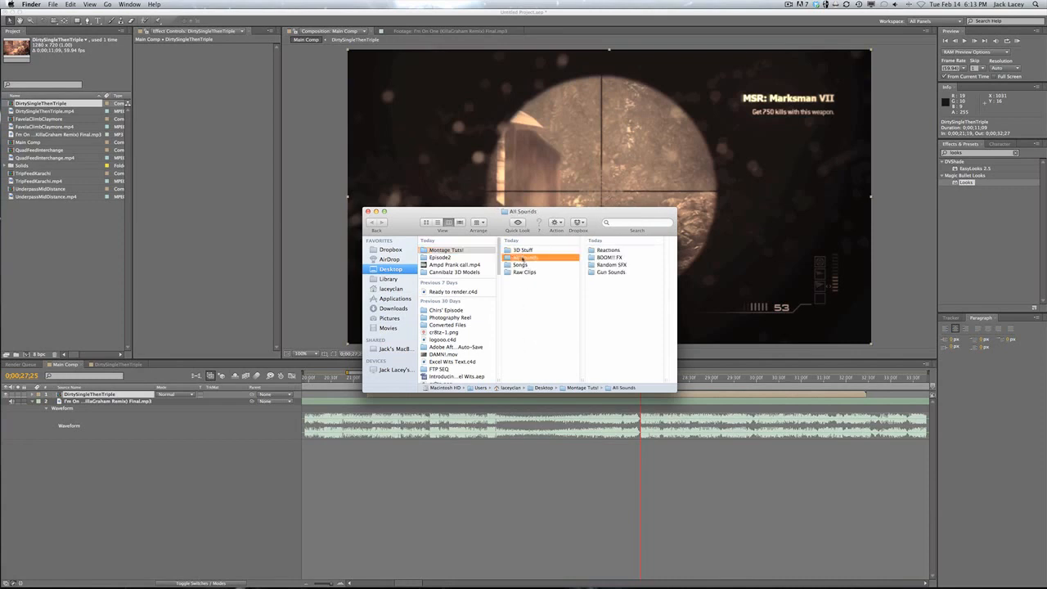
click(617, 272)
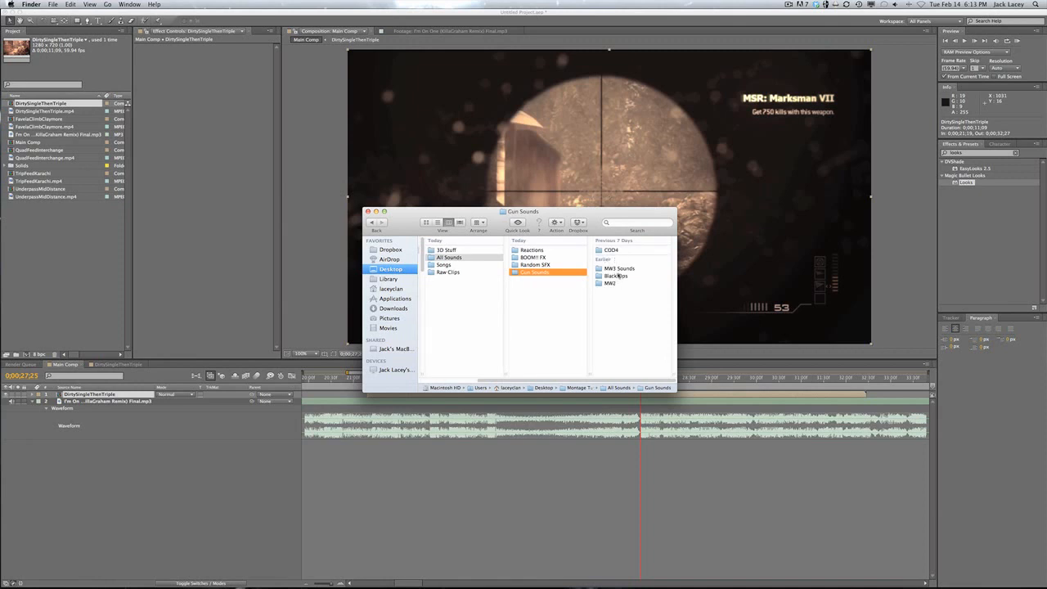
click(617, 269)
click(618, 249)
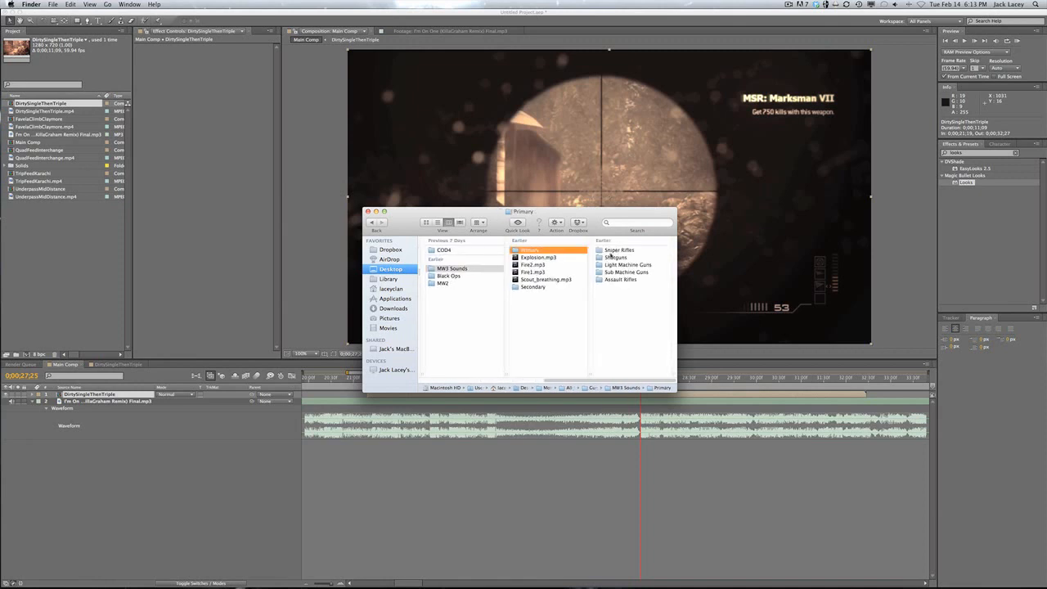
click(618, 250)
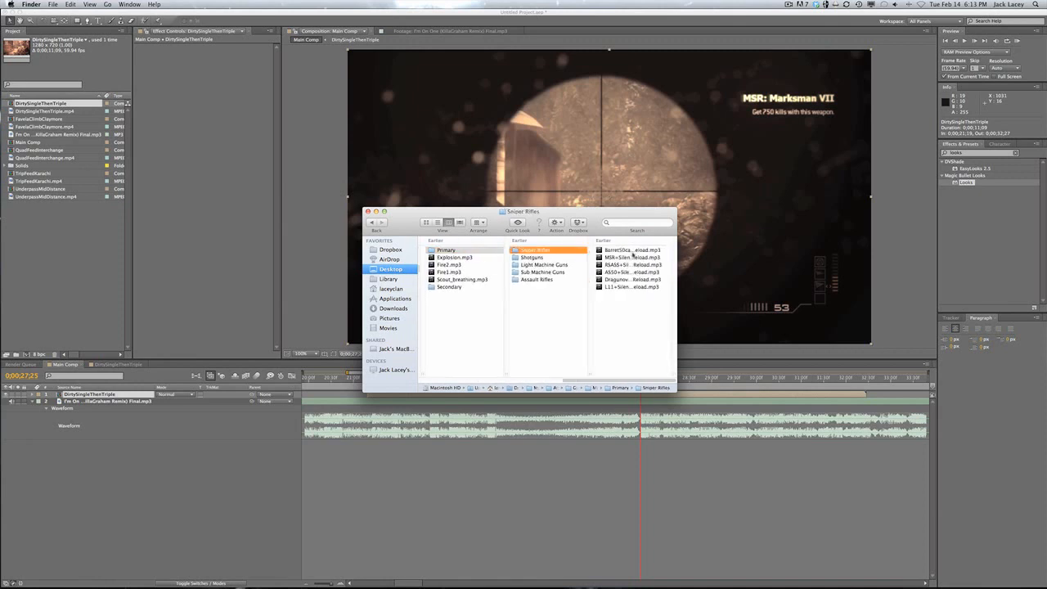
click(634, 259)
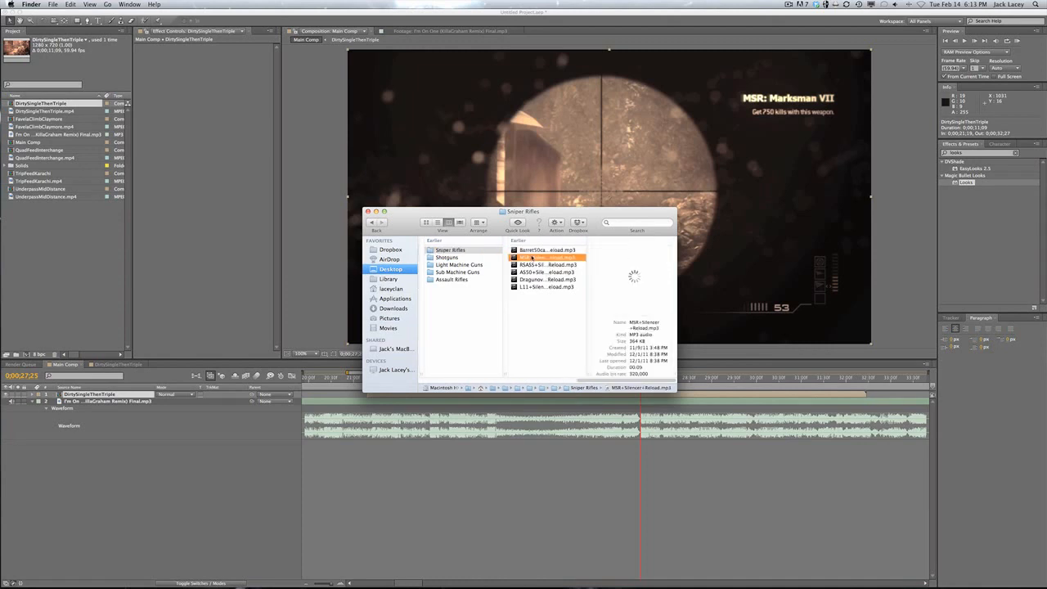
drag(567, 260, 93, 257)
click(55, 150)
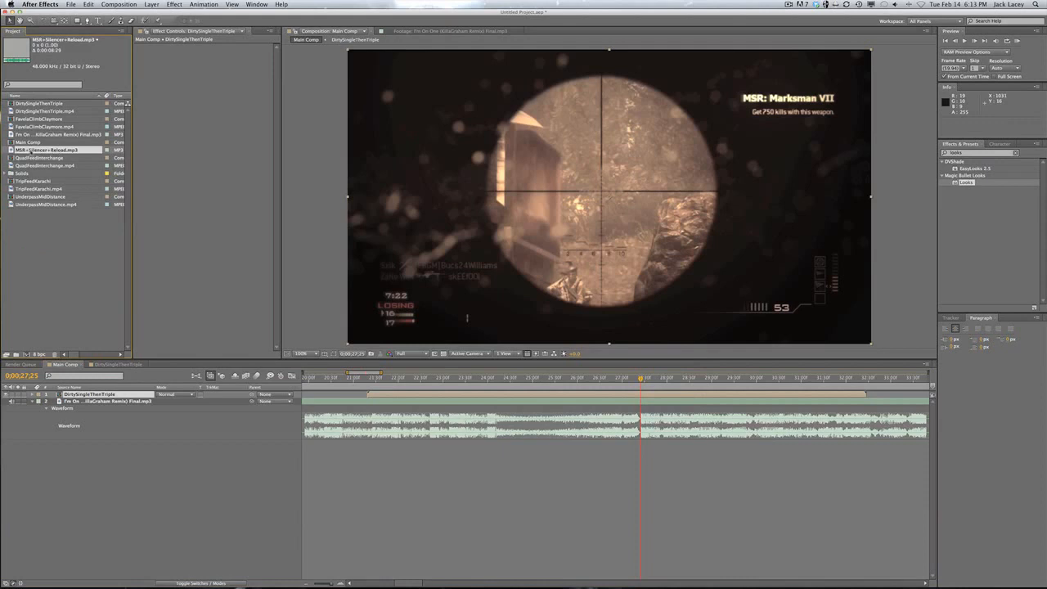
- Add MSR+Silencer+Reload.mp3 to Main Comp above the song, starting at 0;00;27;25, and reveal its audio waveform
drag(31, 151, 640, 401)
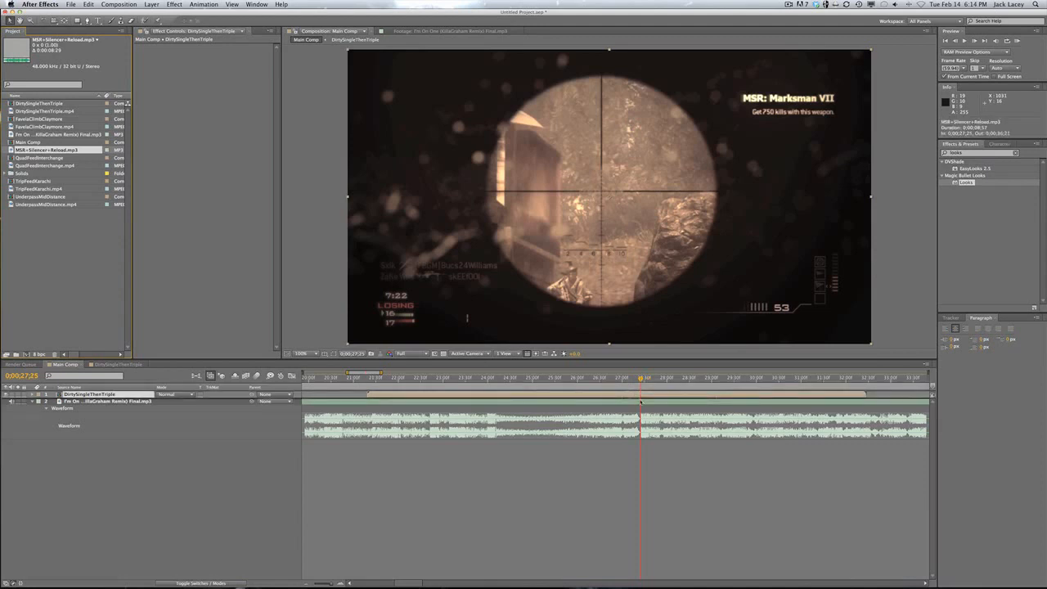
drag(640, 402, 639, 401)
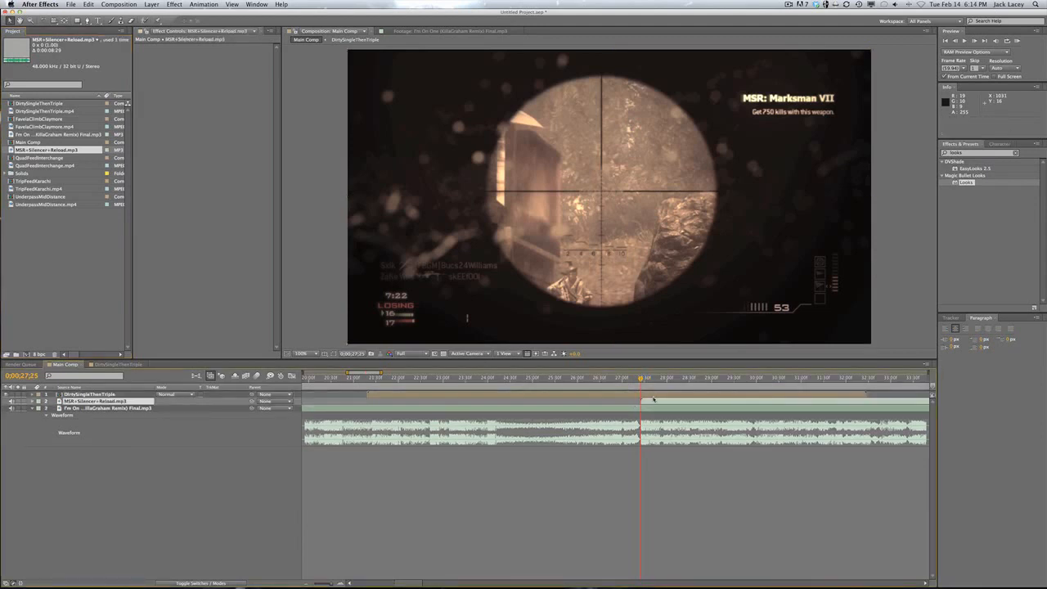
scroll(653, 399, right, 5)
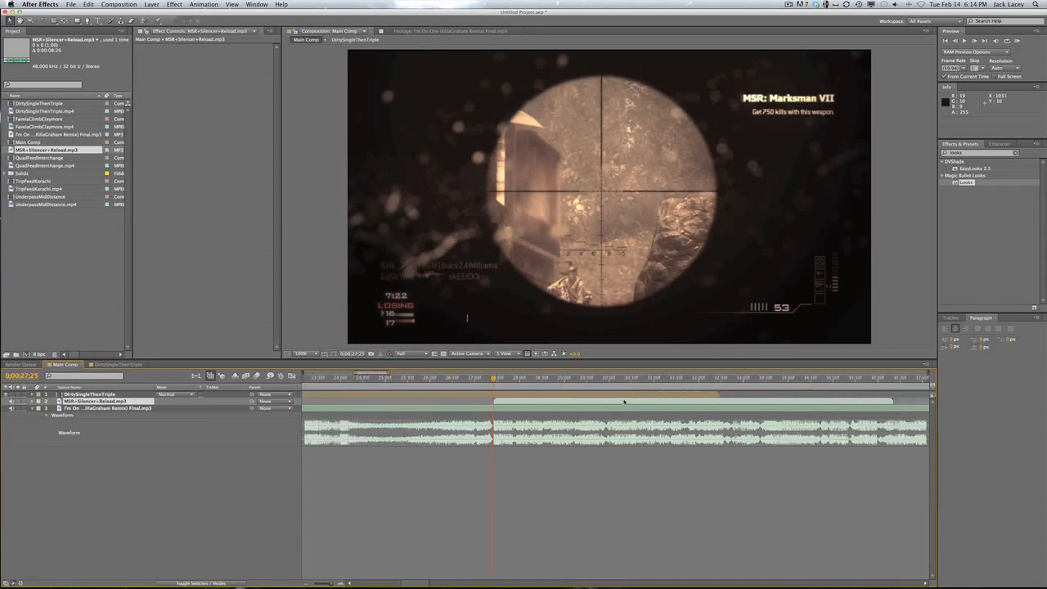
drag(483, 373, 578, 393)
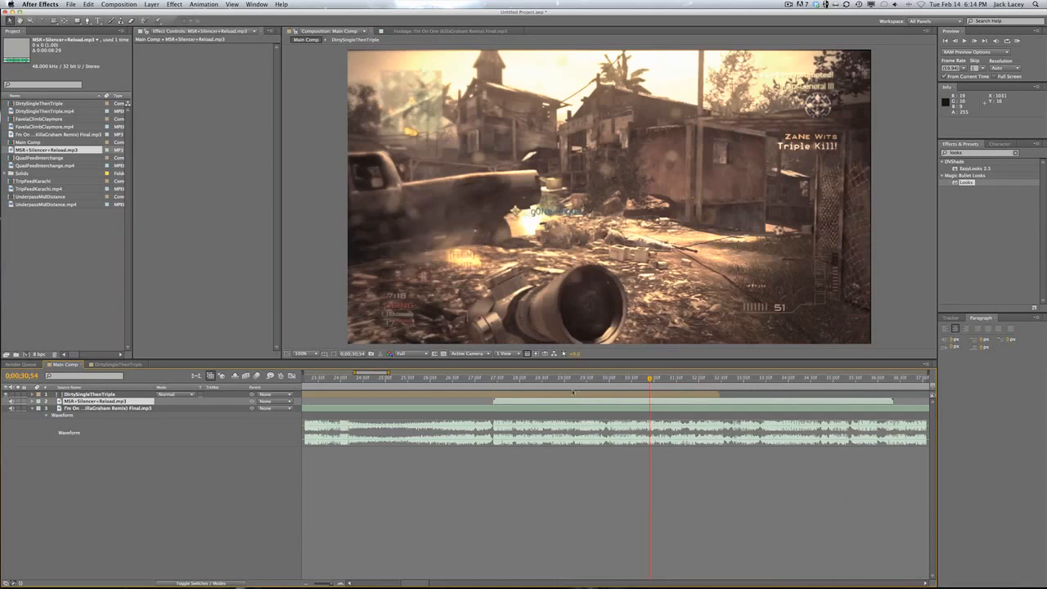
key(l)
key(l)
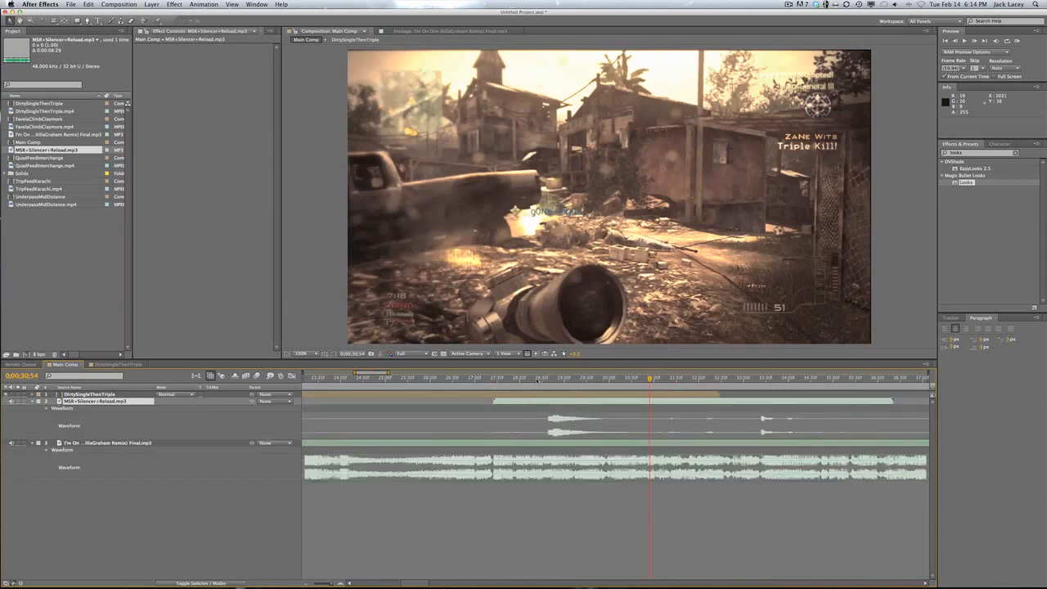
- Trim the MSR sound layer to its first gunshot, from 0;00;28;37 to 0;00;29;48
click(546, 379)
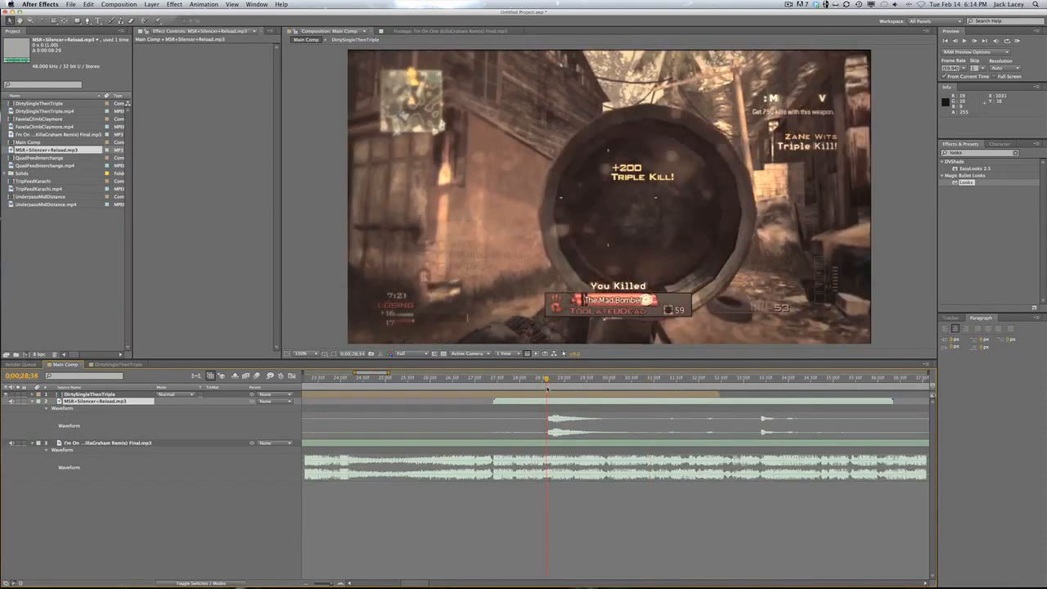
key(Page_Down)
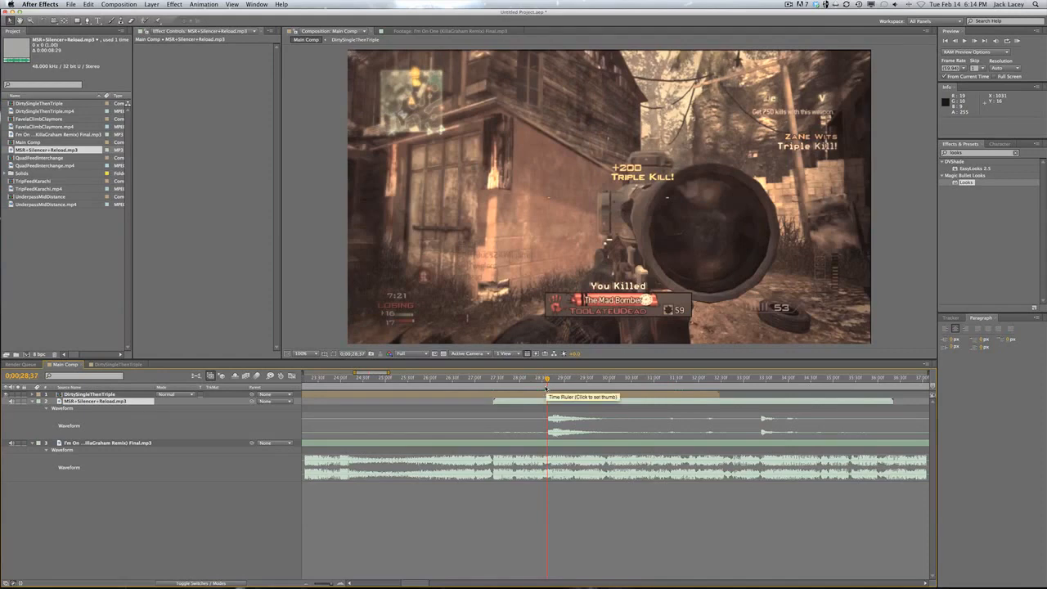
key(alt+bracketleft)
drag(547, 380, 600, 380)
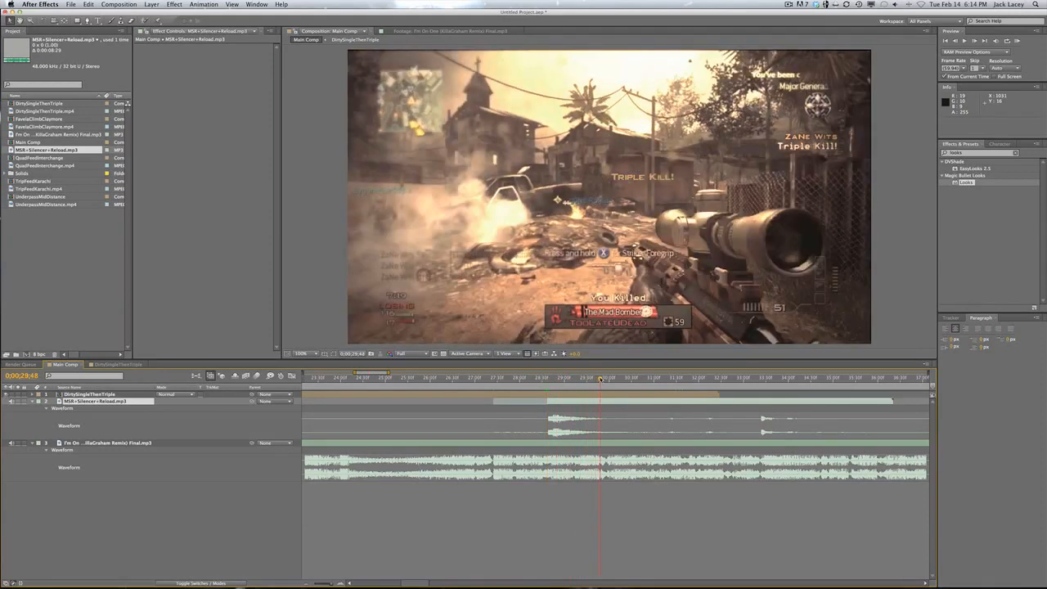
key(alt+bracketright)
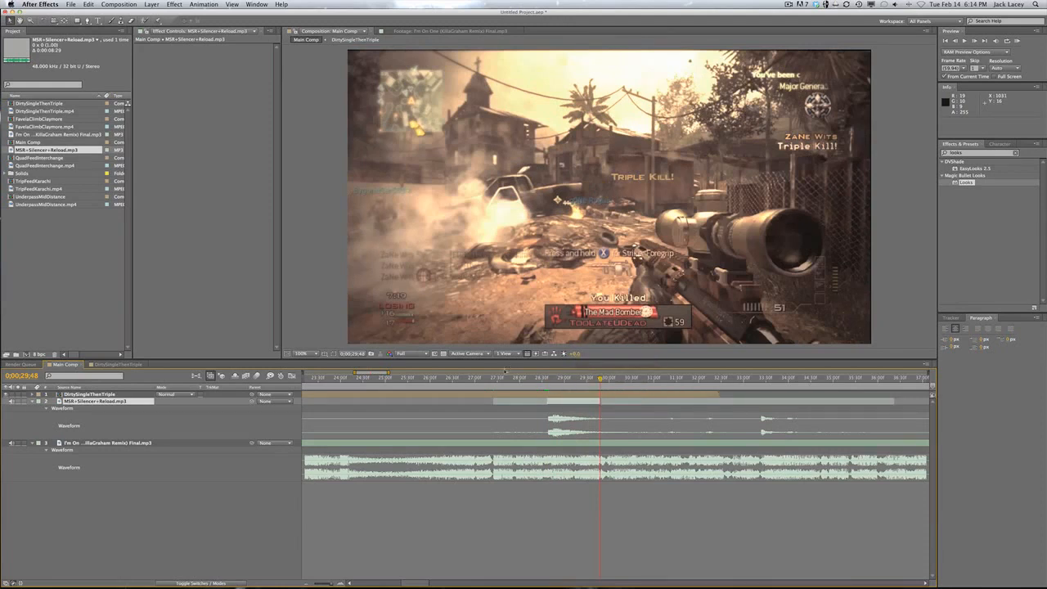
- Move the trimmed MSR gunshot so it starts on the song's beat at 0;00;27;25
key(i)
drag(495, 379, 493, 380)
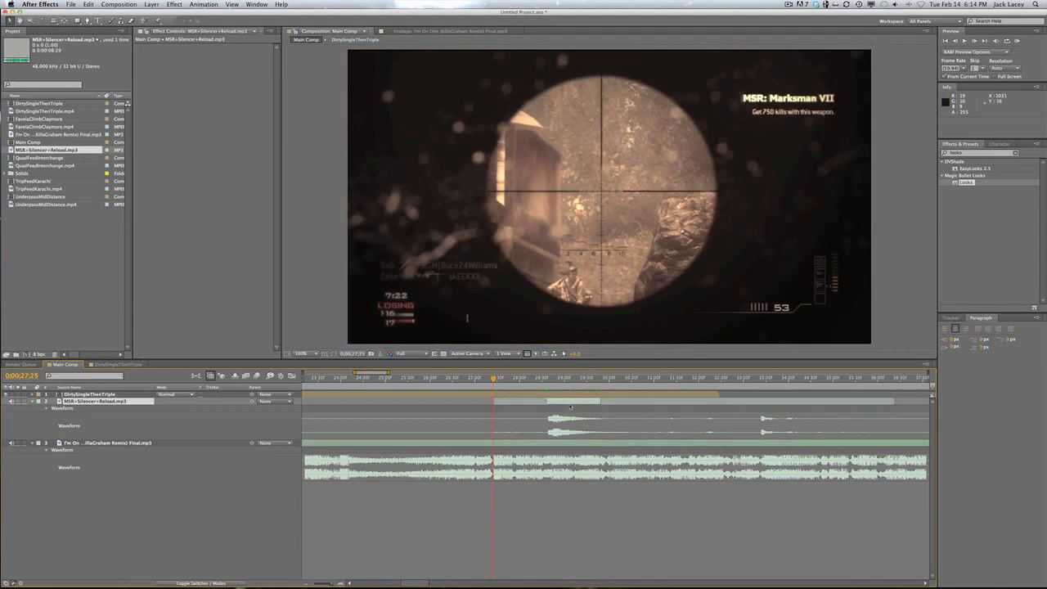
drag(570, 406, 532, 394)
click(520, 402)
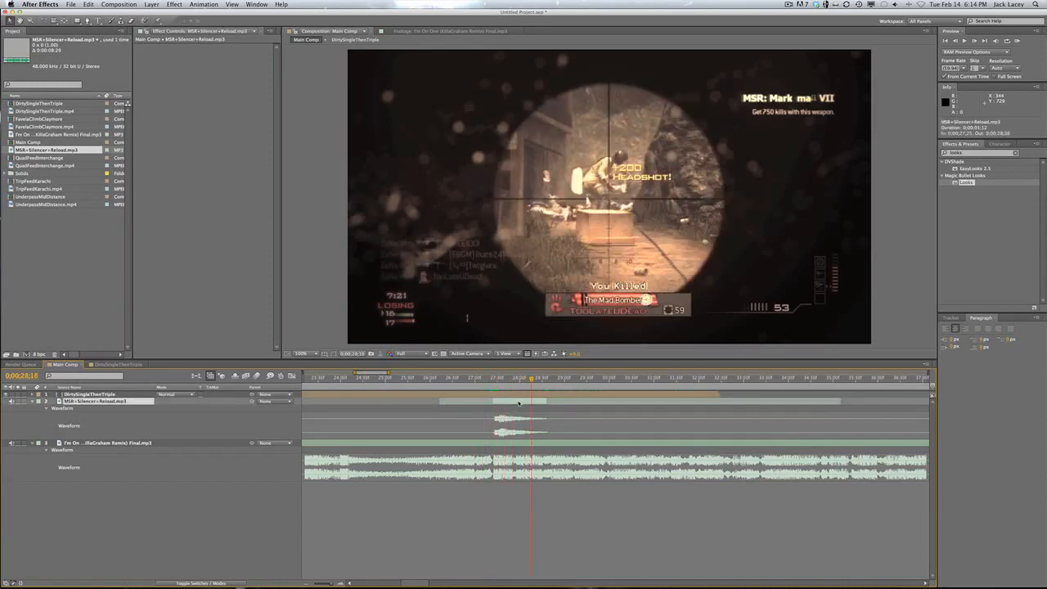
- Apply the Bass & Treble audio effect to the MSR sound layer, raising the bass and cutting the treble
right_click(524, 401)
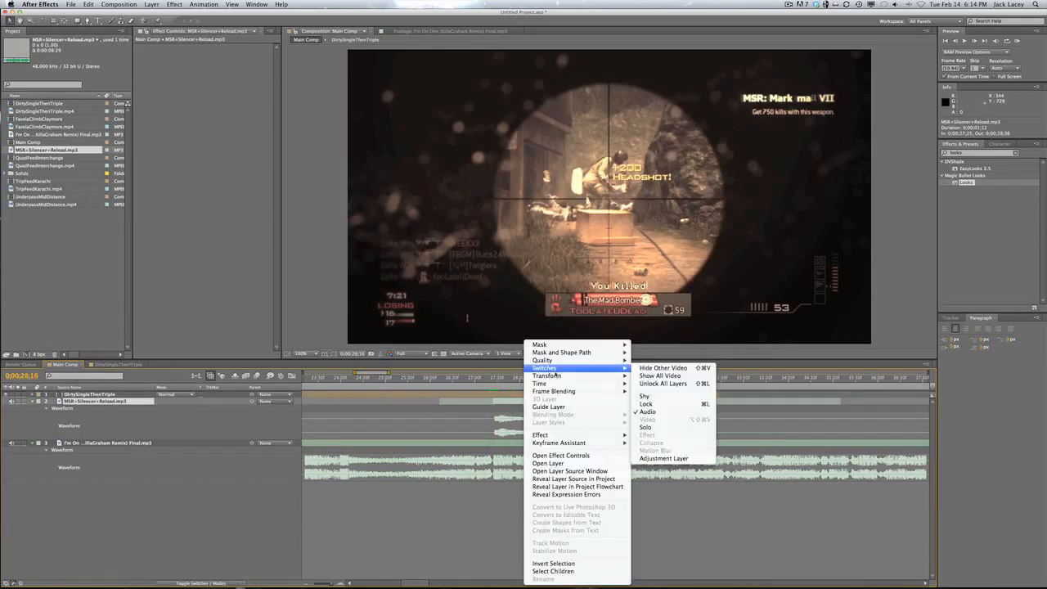
mouse_move(564, 434)
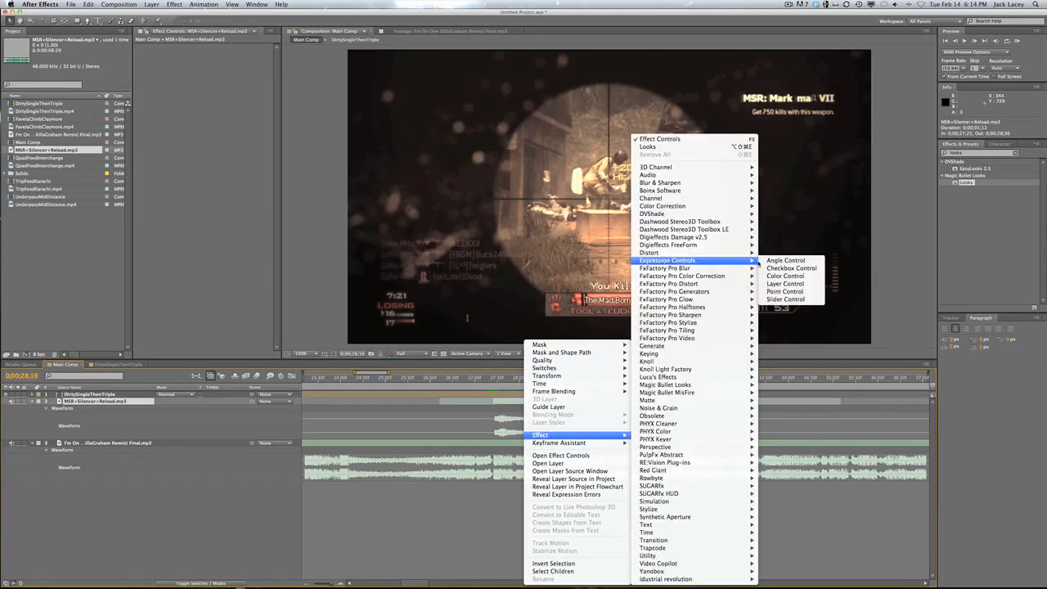
mouse_move(719, 175)
click(793, 182)
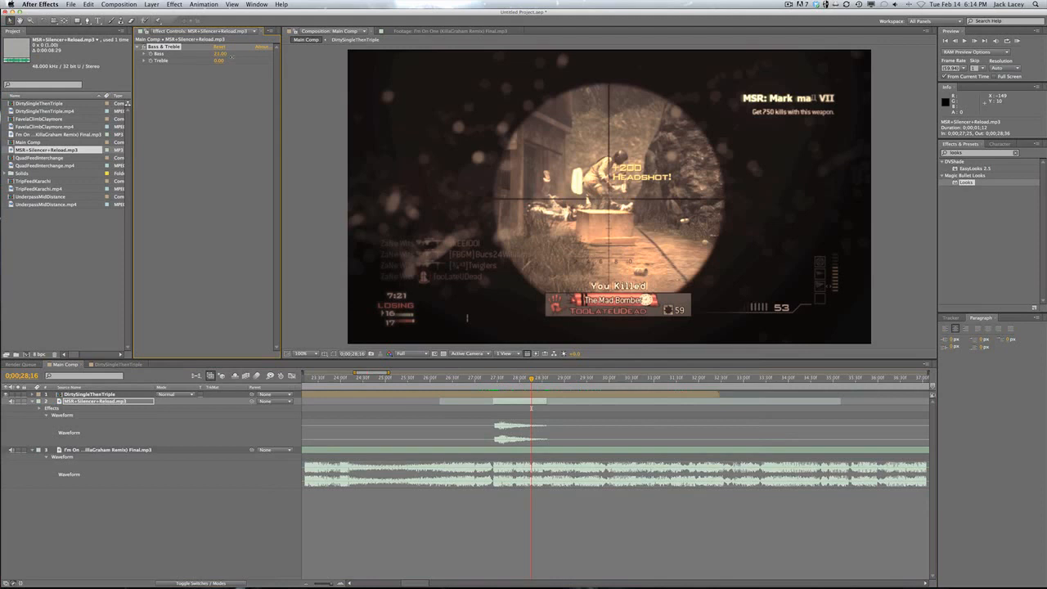
drag(220, 62, 212, 61)
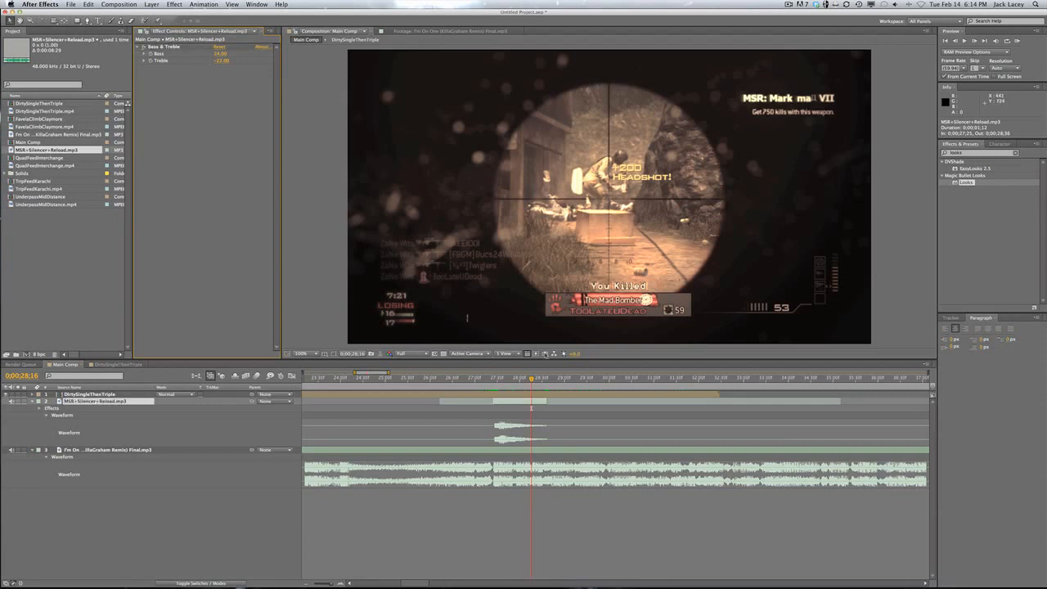
- Reveal the MSR sound layer's Audio Levels and raise them by a few decibels
click(482, 379)
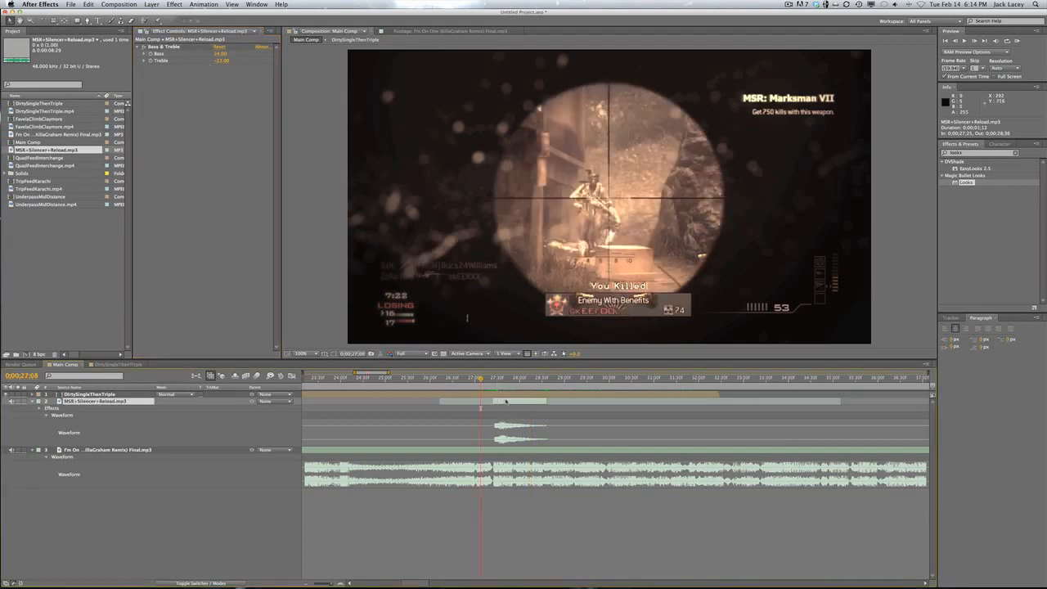
key(l)
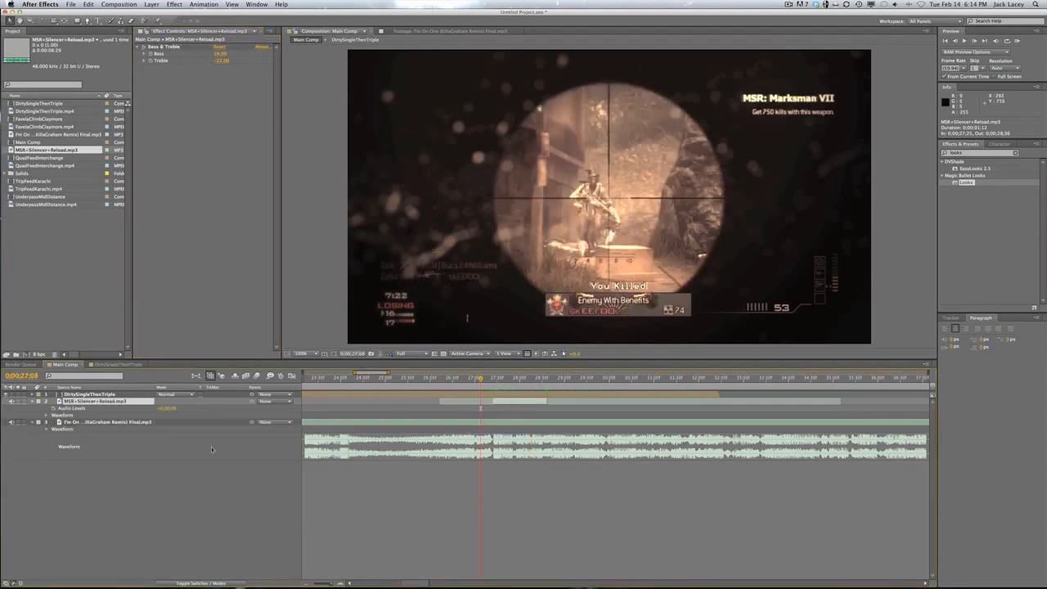
drag(160, 409, 163, 408)
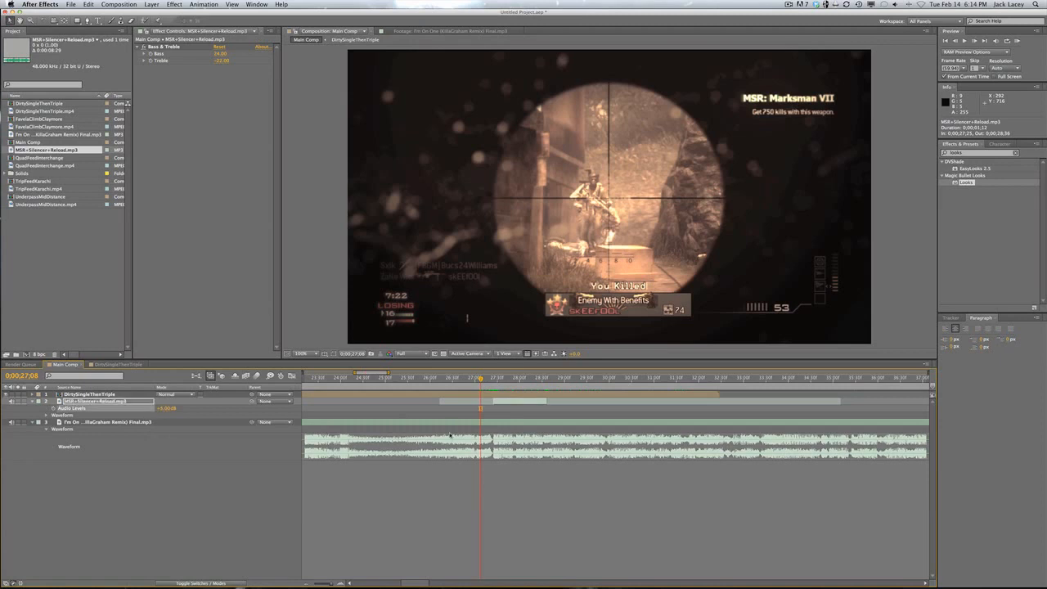
click(474, 413)
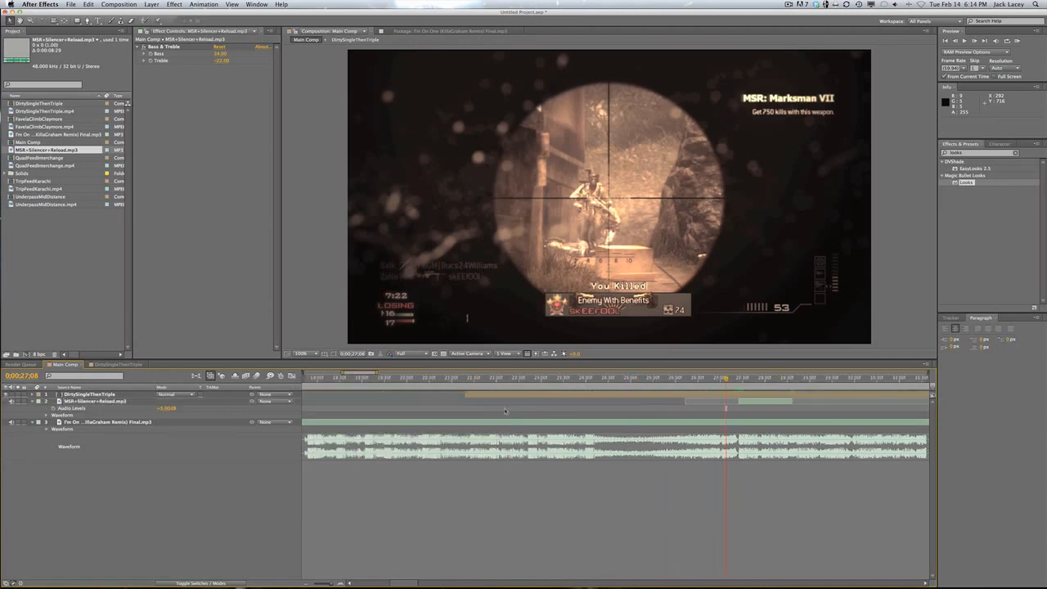
- Review the Main Comp timeline at a wider time scale and preview the synced gunshot from about 28 seconds
scroll(505, 411, right, 1)
scroll(565, 424, left, 7)
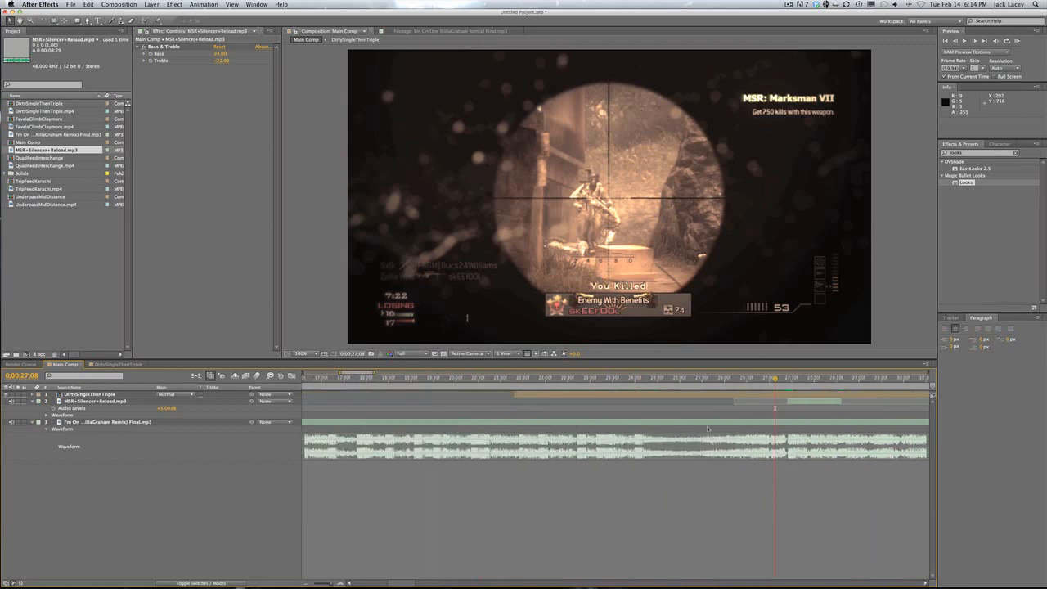
key(minus)
key(minus)
key(minus)
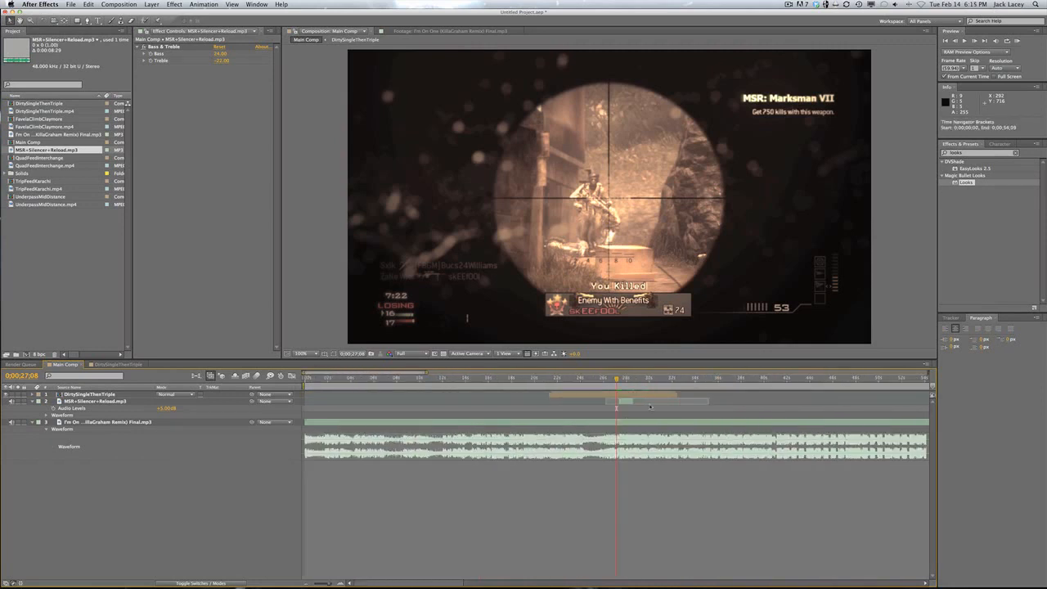
drag(648, 382, 627, 402)
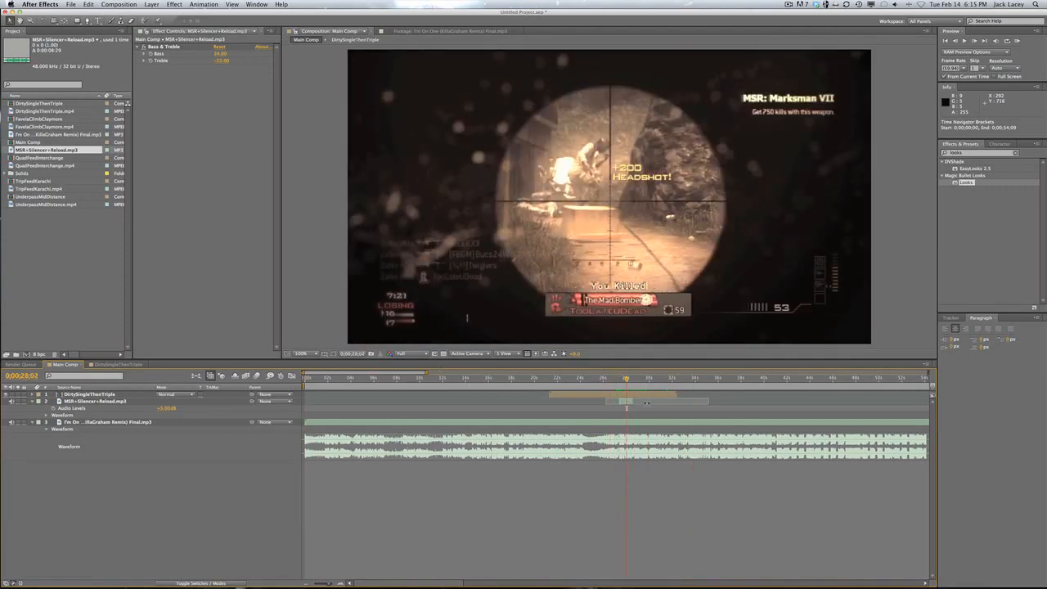
key(space)
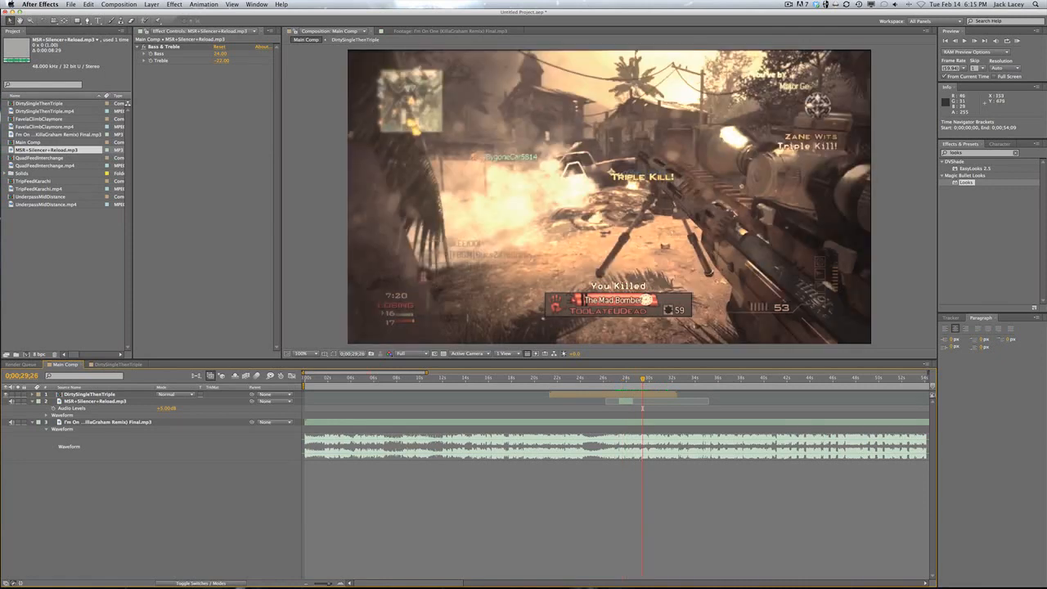
click(788, 4)
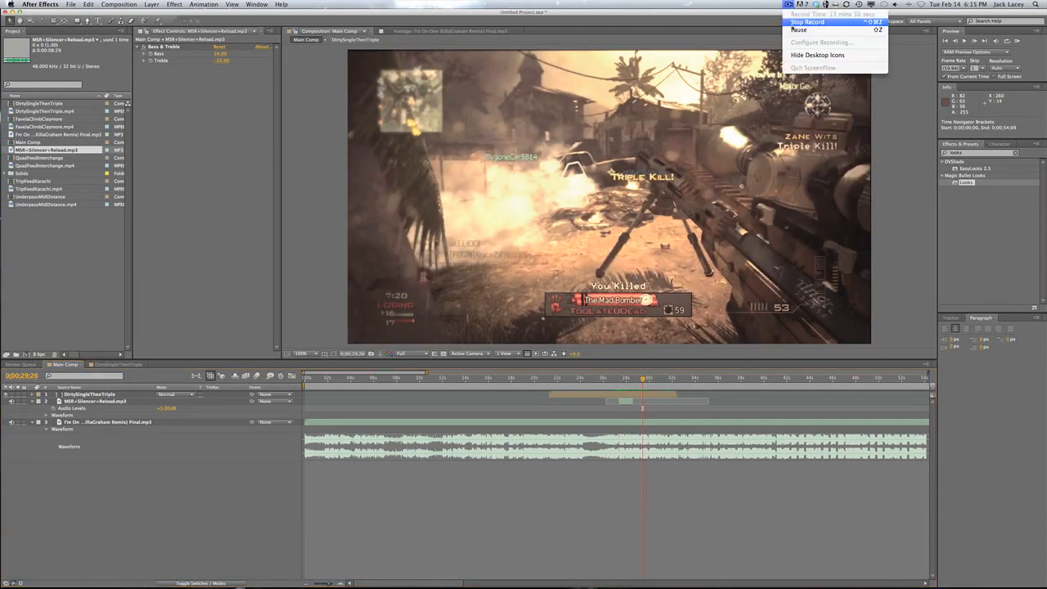